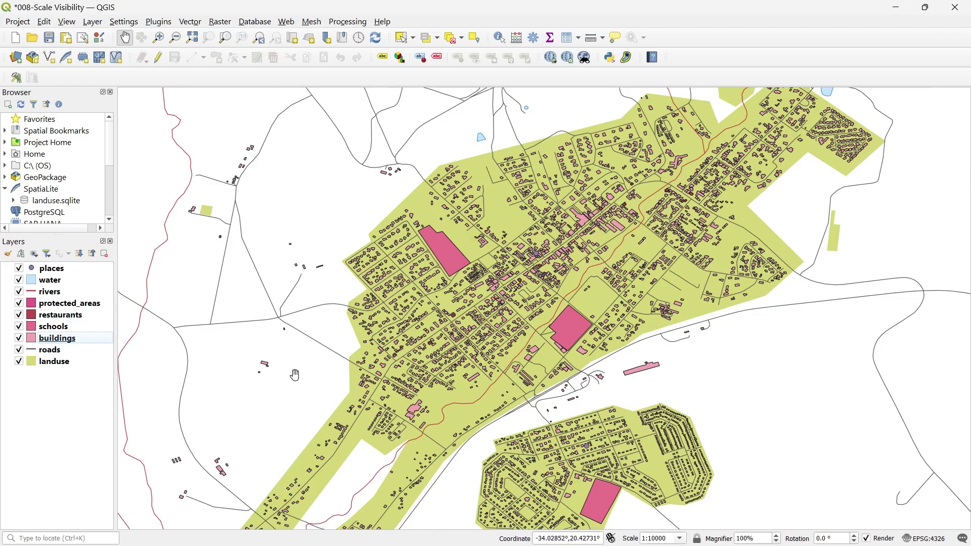
Zoom the map to 1:156 on a building, then select the schools and buildings layers
scroll(295, 375, "down", 1)
left_click_drag(268, 393, 322, 359)
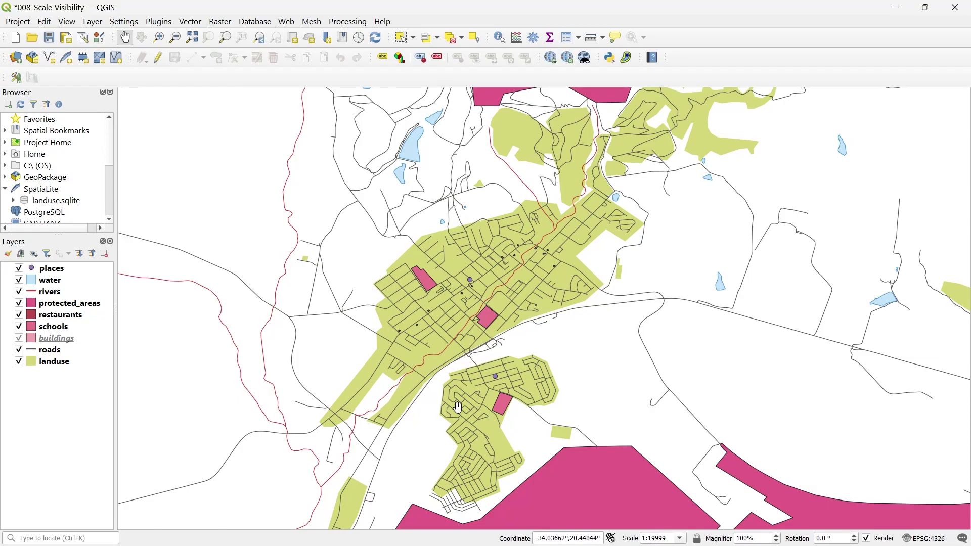
left_click_drag(419, 426, 417, 383)
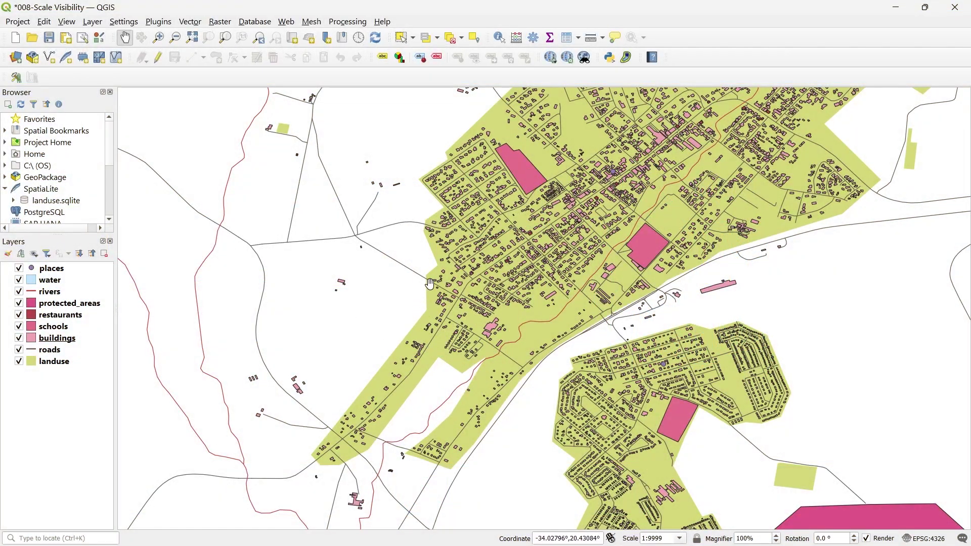
scroll(432, 275, "up", 3)
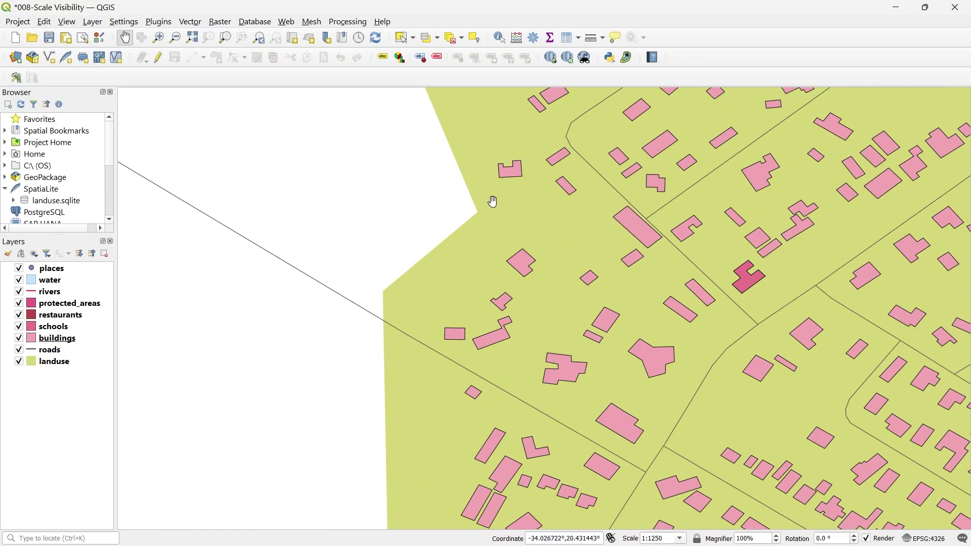
scroll(380, 379, "down", 3)
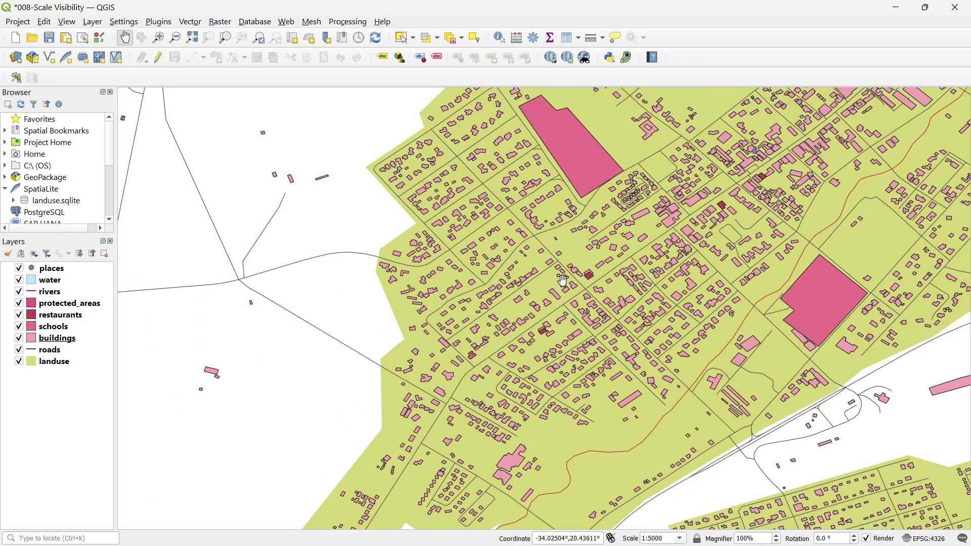
scroll(494, 234, "up", 3)
scroll(428, 284, "up", 1)
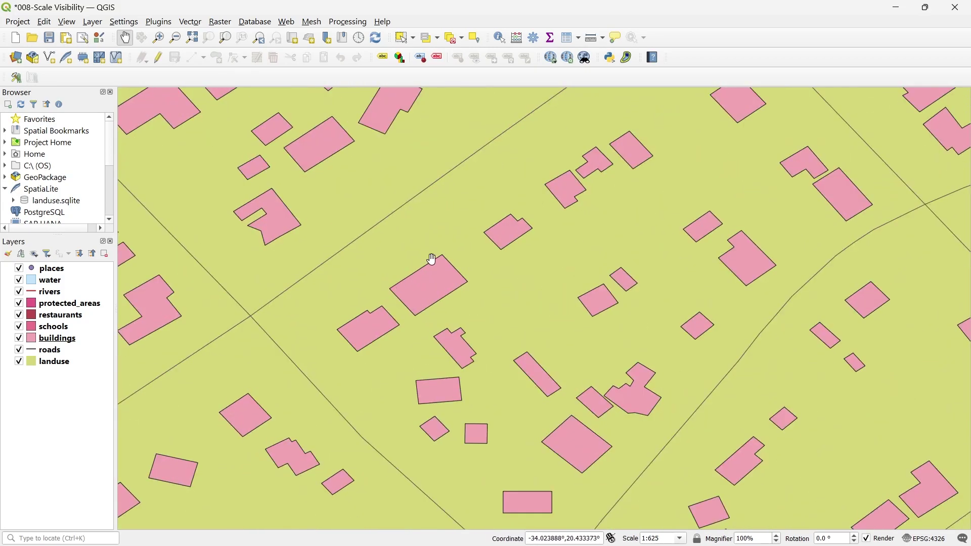
scroll(390, 288, "up", 1)
scroll(389, 289, "up", 1)
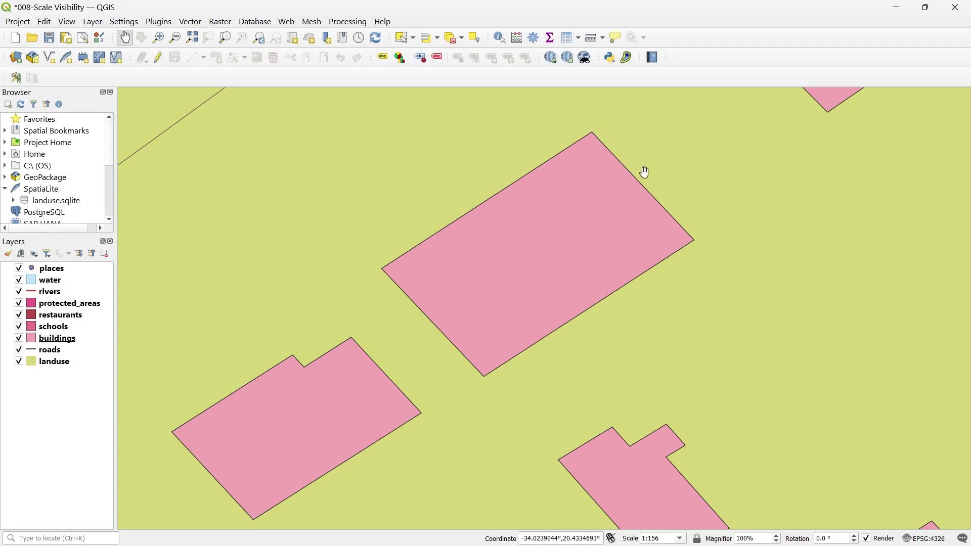
left_click(60, 328)
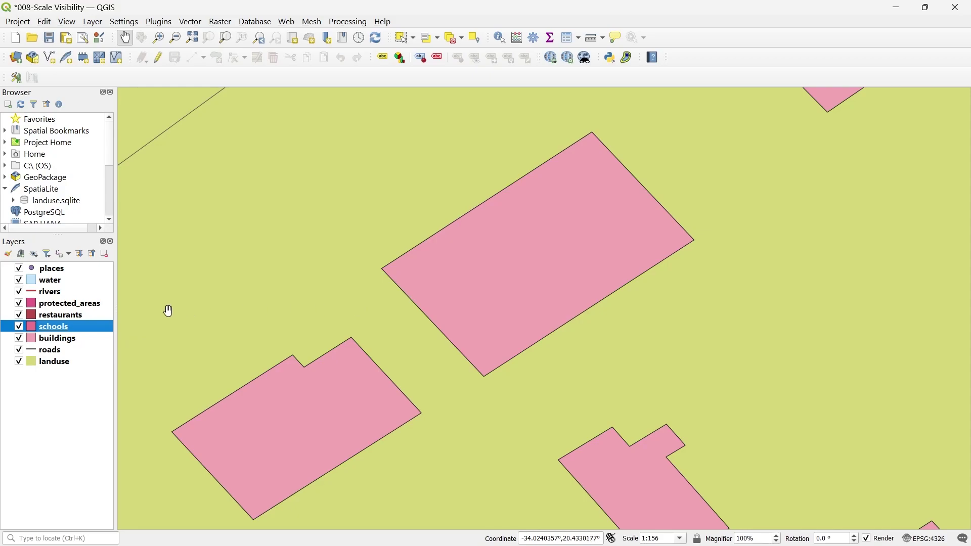
left_click(81, 343)
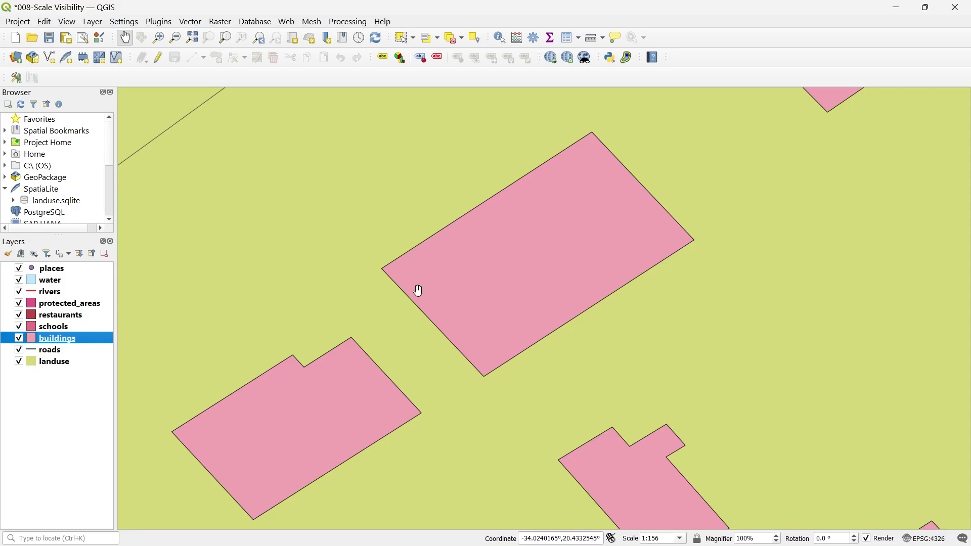
Zoom between 1:1250 and 1:20000 to check building visibility, ending at 1:10000
scroll(419, 291, "down", 6)
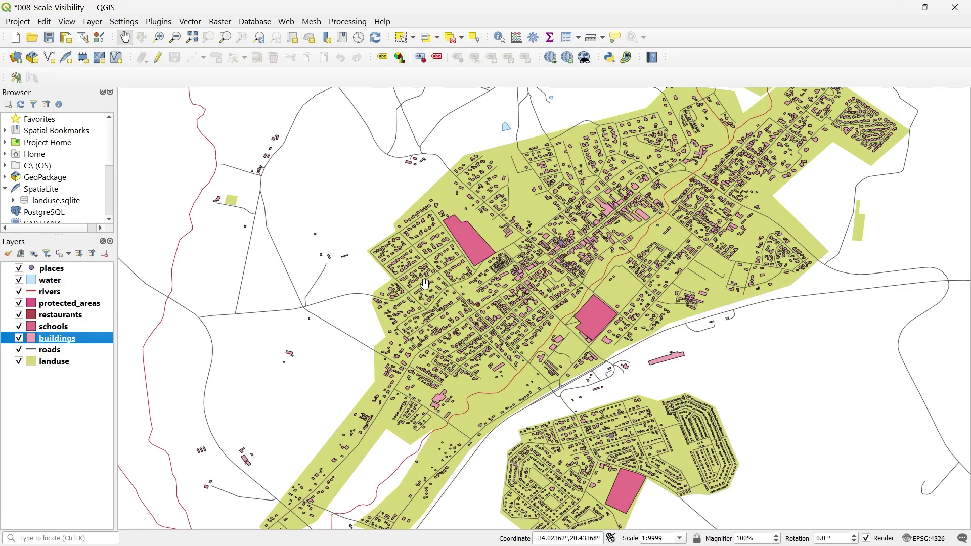
scroll(392, 261, "up", 3)
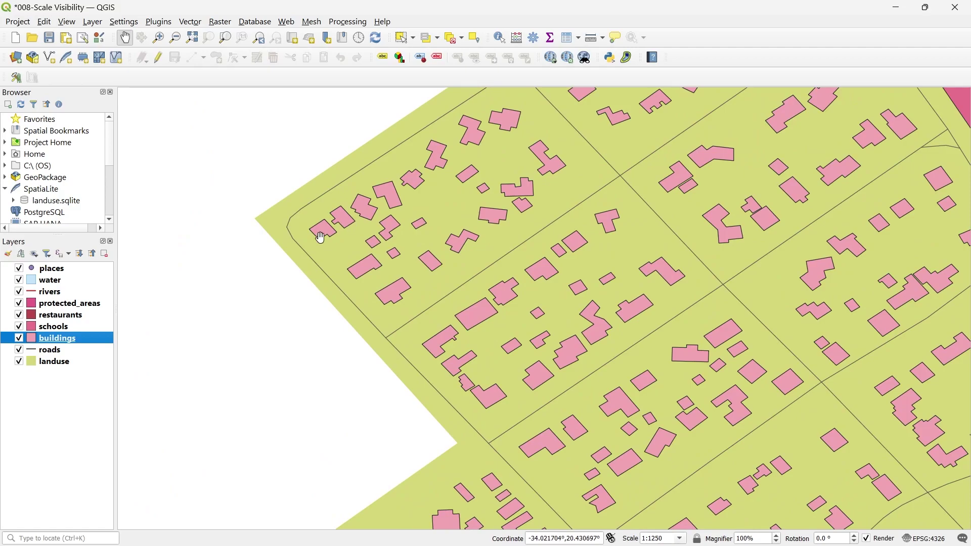
scroll(290, 273, "down", 3)
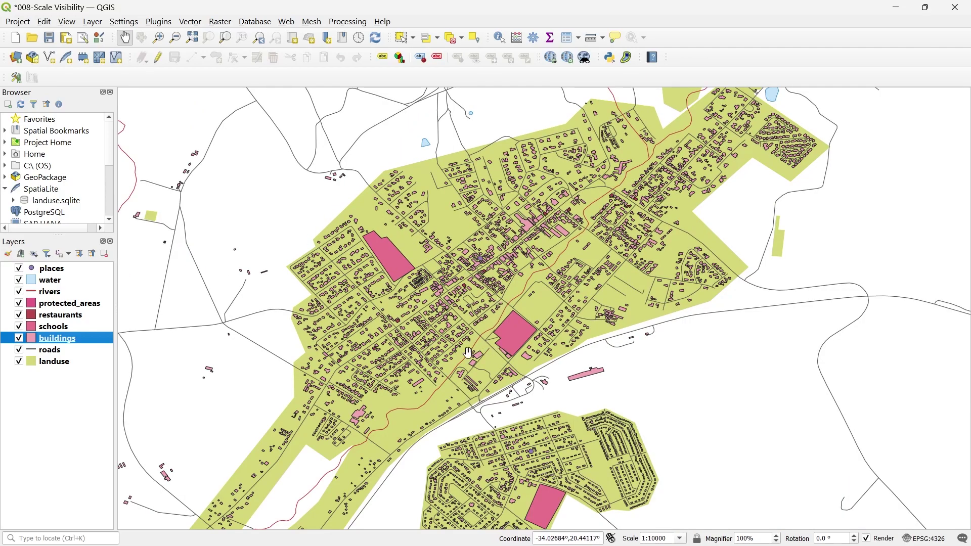
scroll(378, 333, "down", 1)
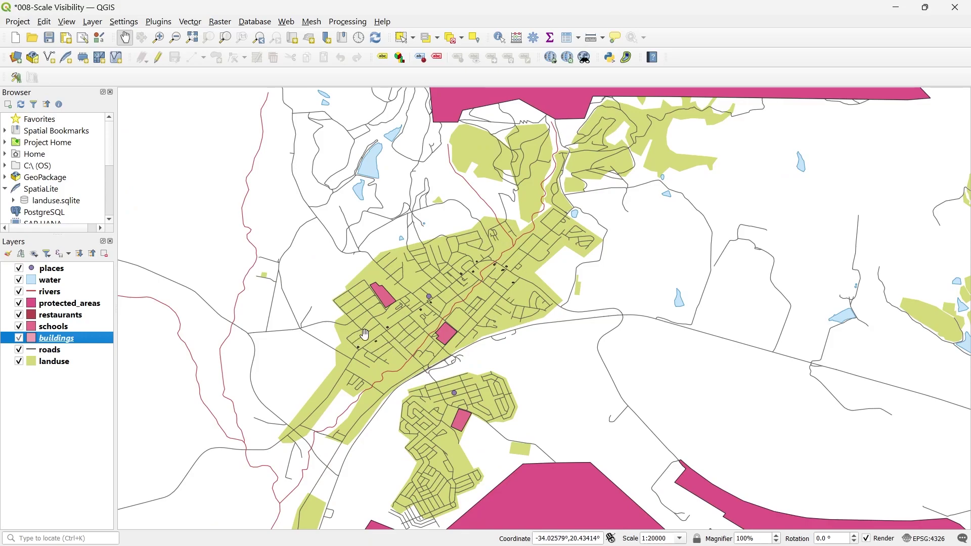
scroll(364, 279, "up", 3)
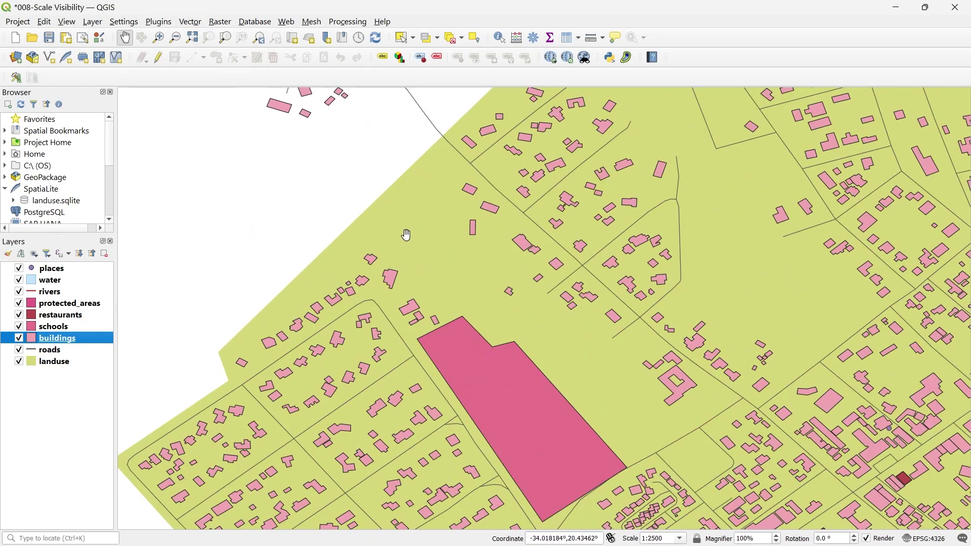
scroll(407, 235, "up", 1)
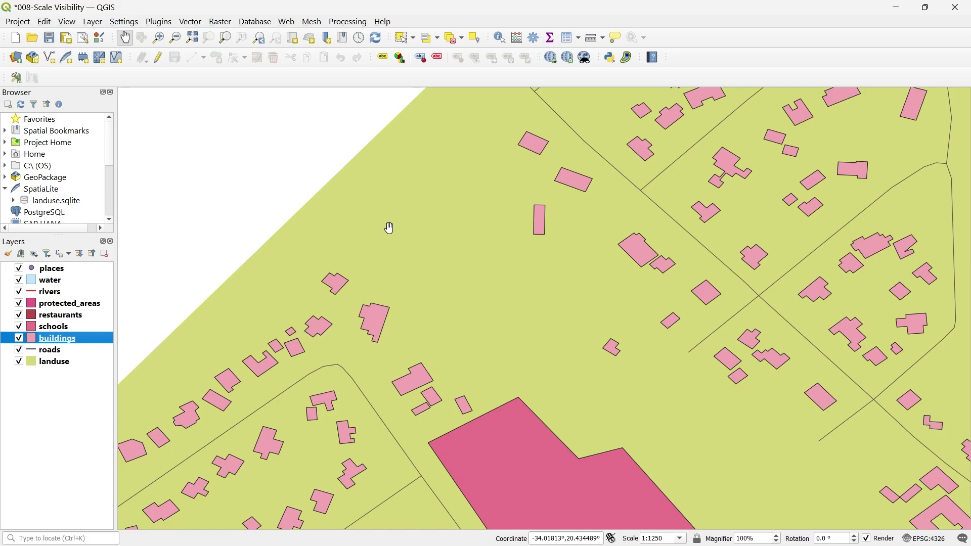
scroll(424, 311, "down", 3)
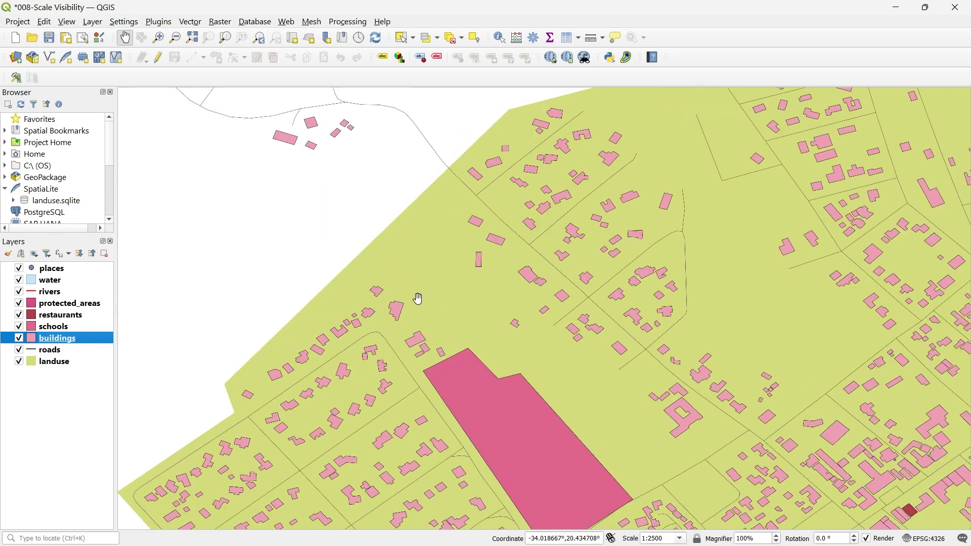
scroll(428, 298, "down", 1)
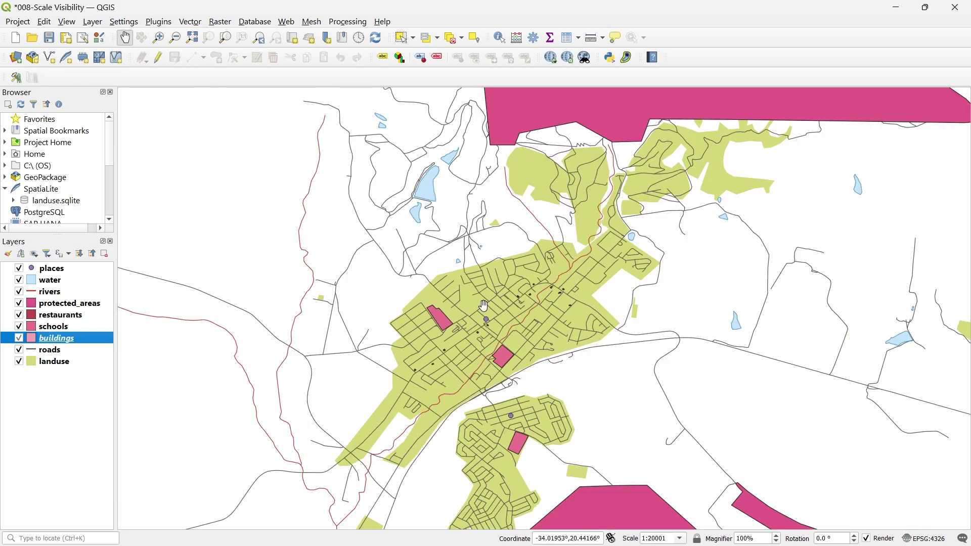
scroll(438, 320, "up", 3)
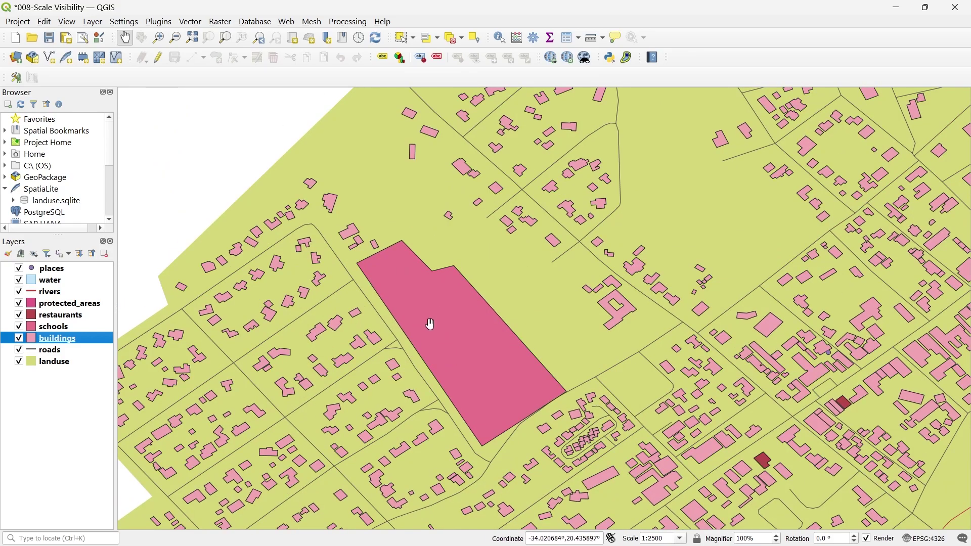
scroll(431, 307, "down", 1)
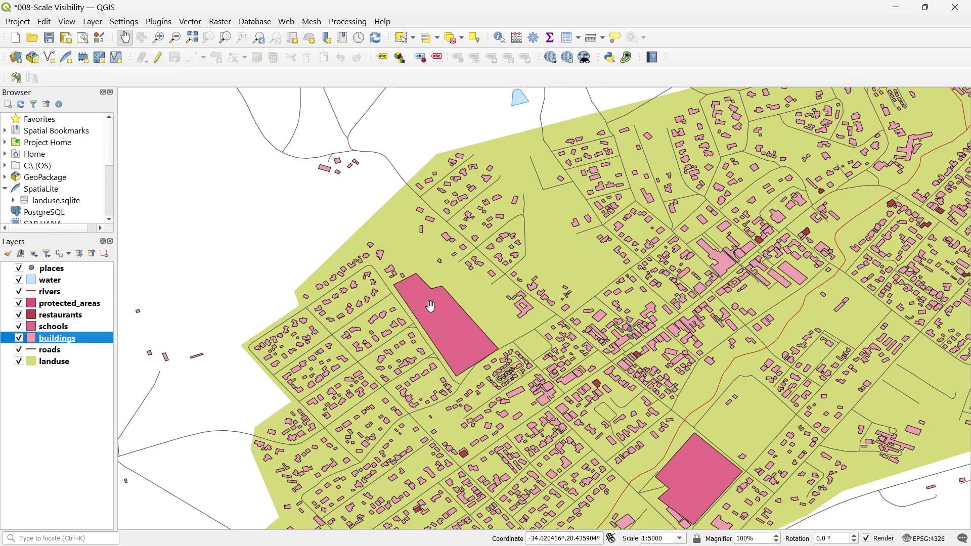
scroll(431, 306, "down", 2)
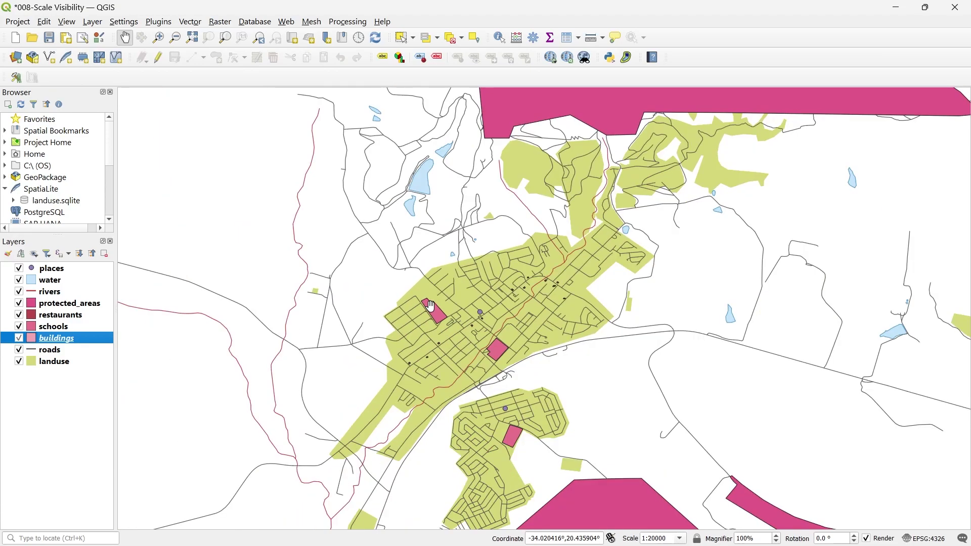
scroll(442, 336, "up", 1)
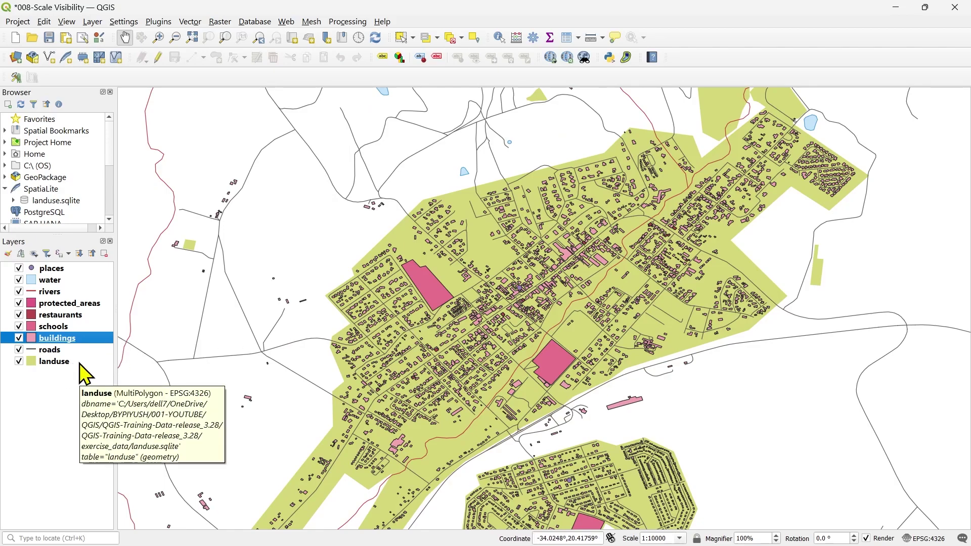
left_click(62, 362)
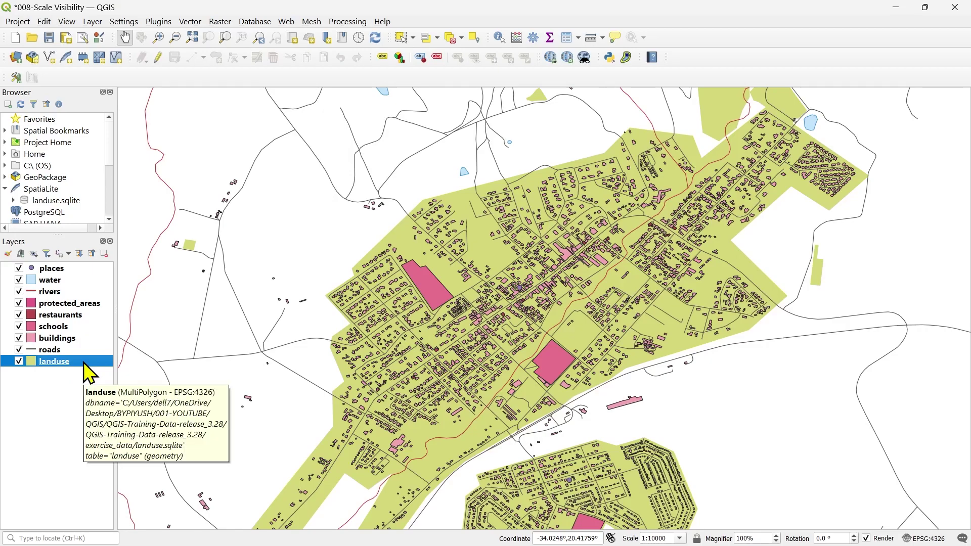
right_click(84, 372)
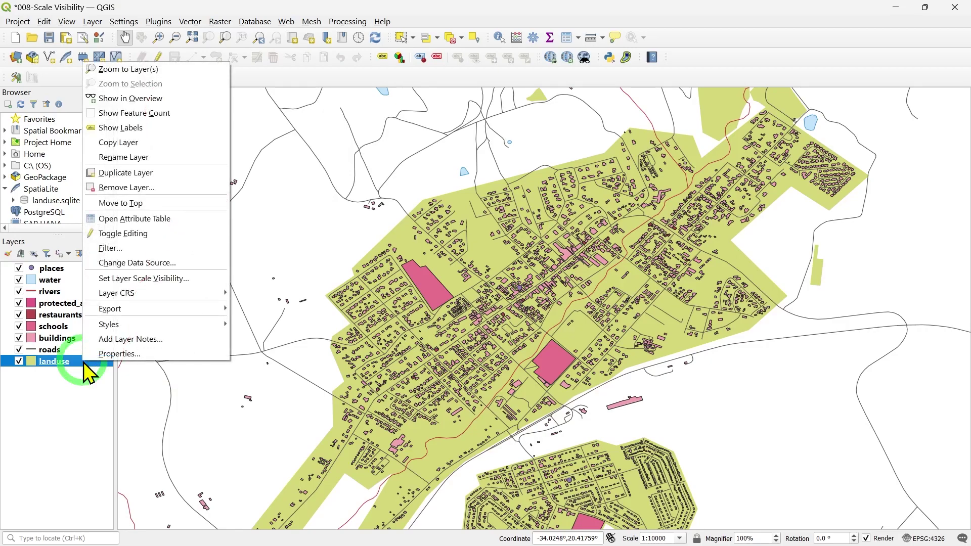
left_click(81, 369)
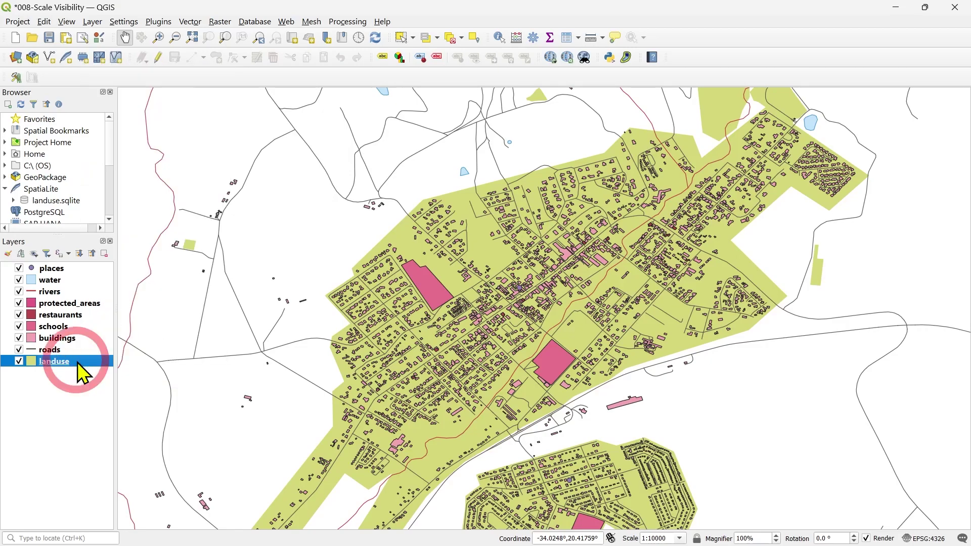
left_click(8, 254)
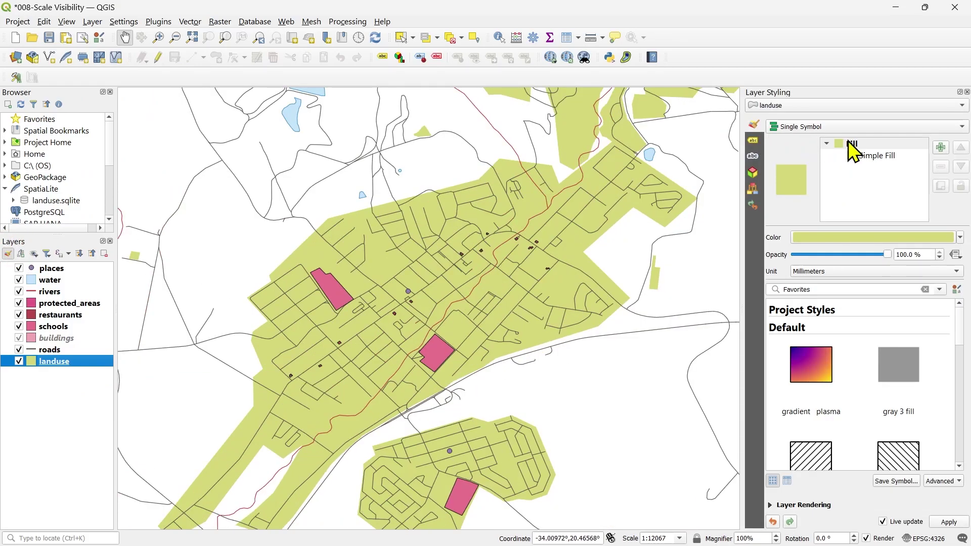
left_click(965, 93)
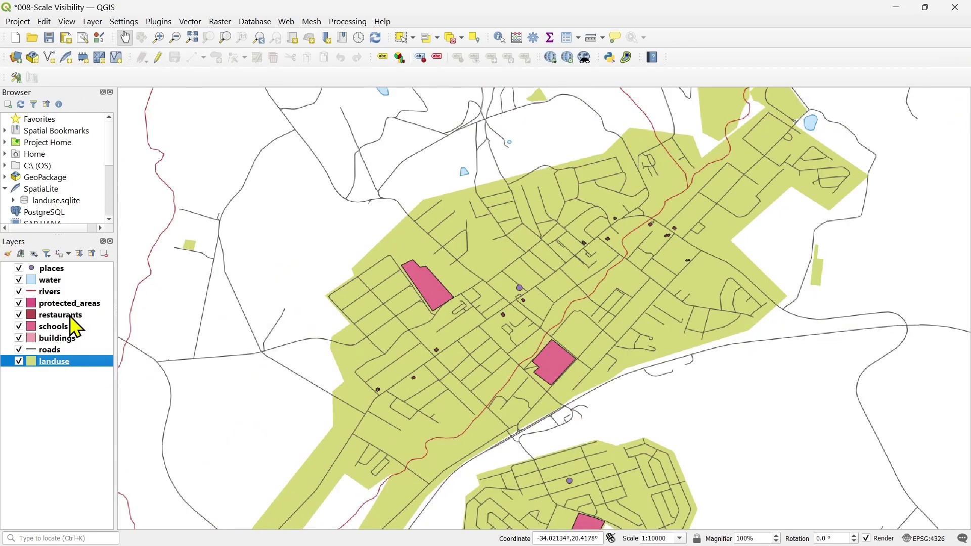
double_click(81, 364)
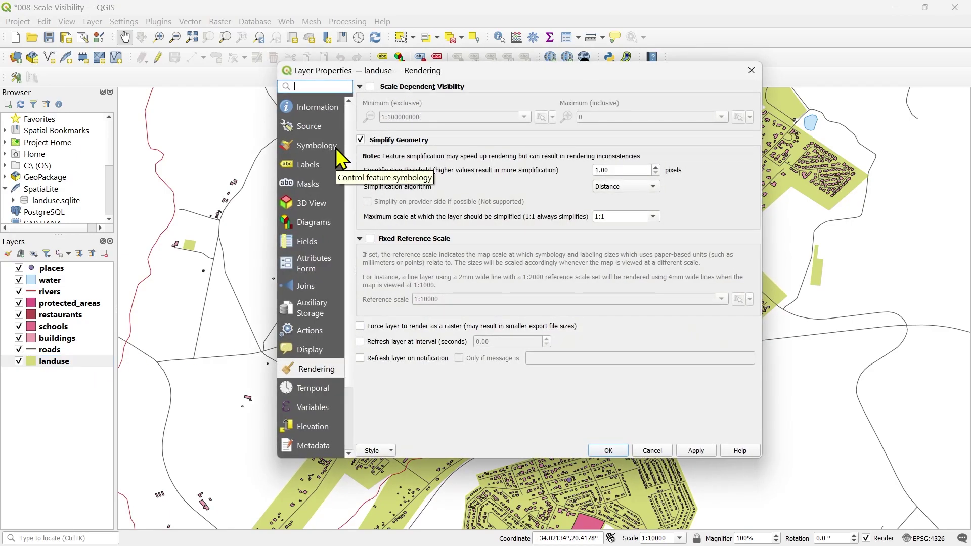
left_click(324, 154)
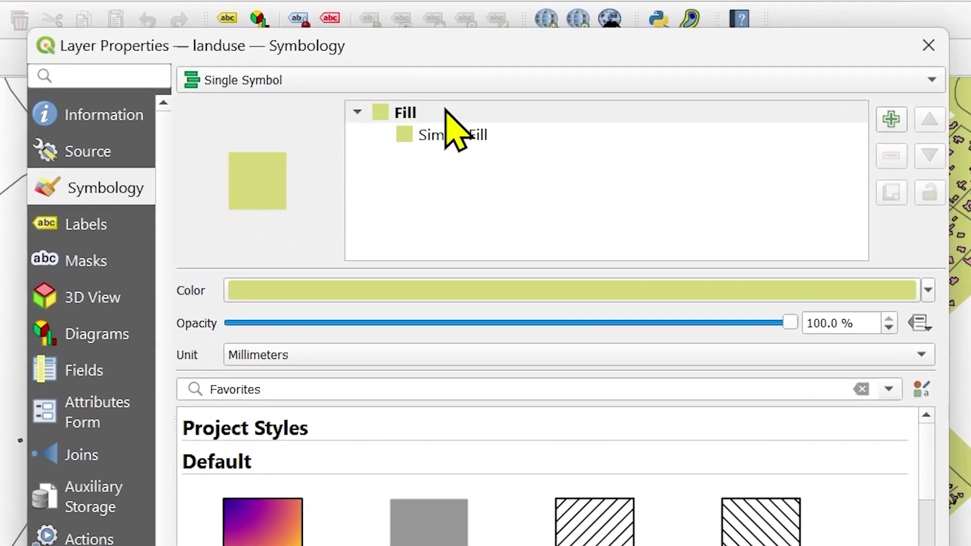
left_click(356, 113)
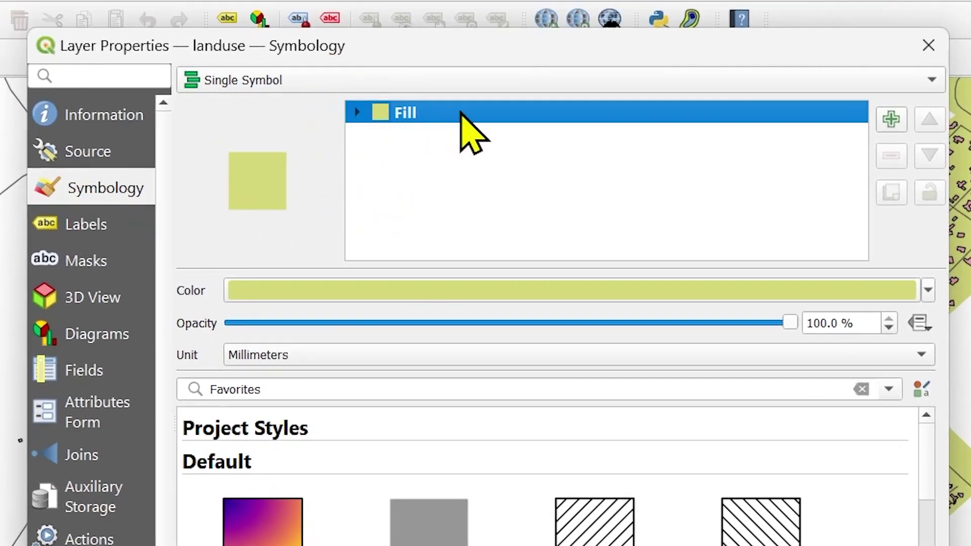
left_click(356, 113)
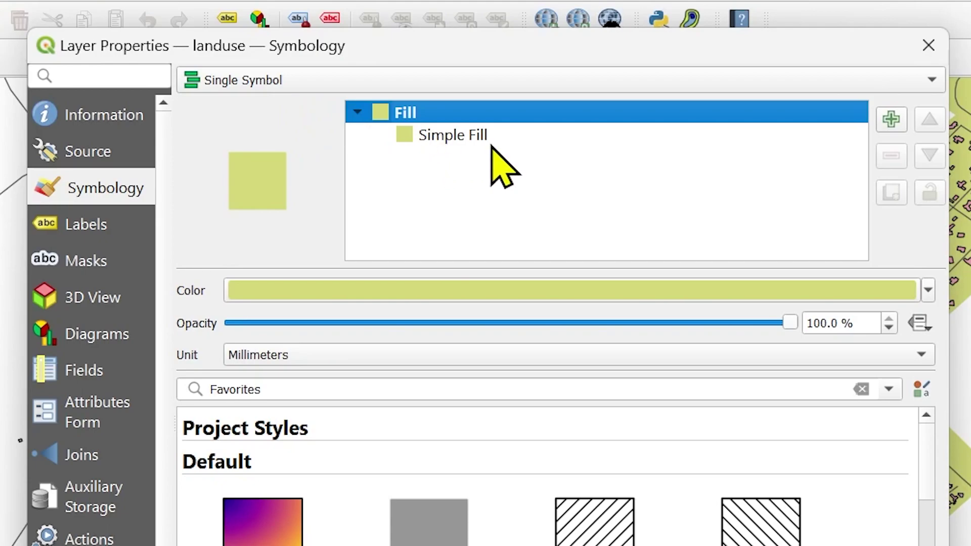
left_click(421, 142)
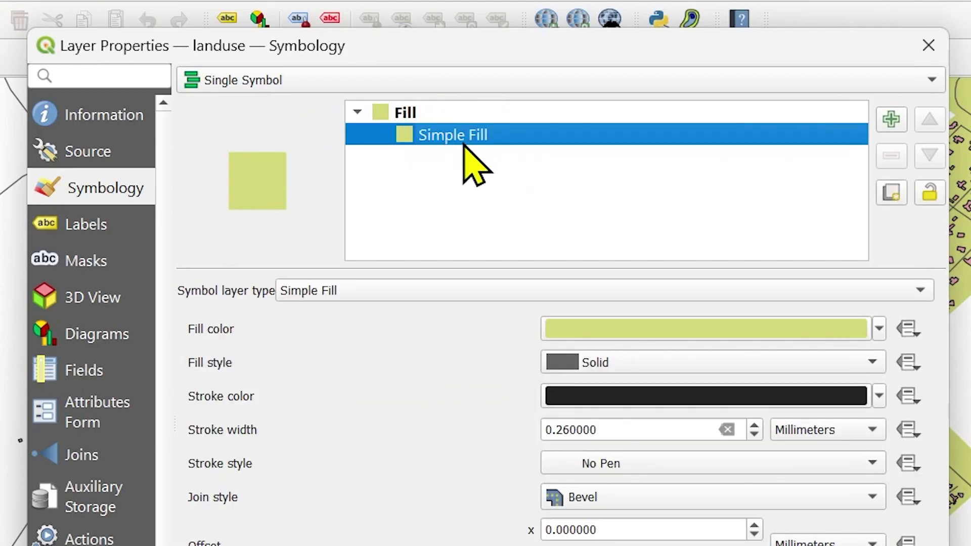
left_click(445, 113)
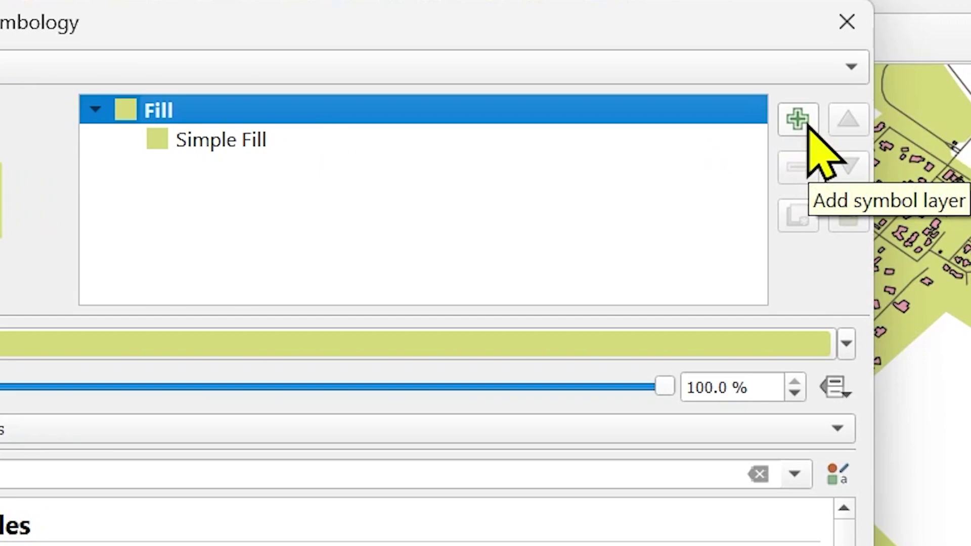
Add a blue Simple Fill symbol layer above the green landuse fill and apply it
left_click(799, 120)
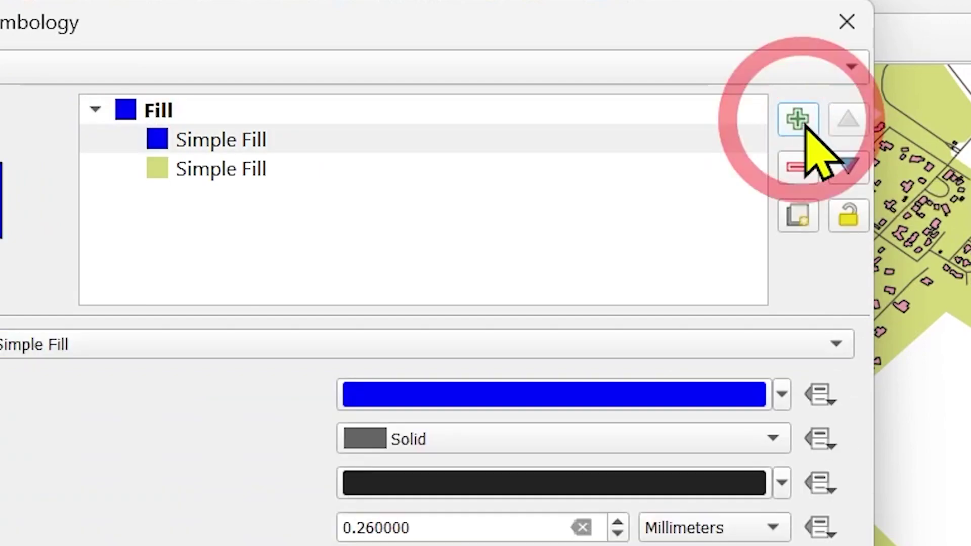
left_click(299, 144)
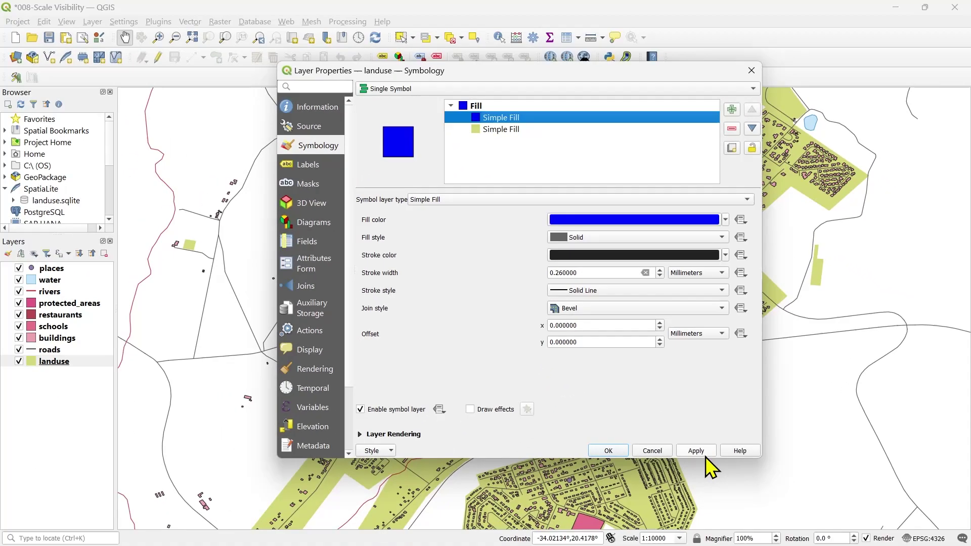
left_click(696, 451)
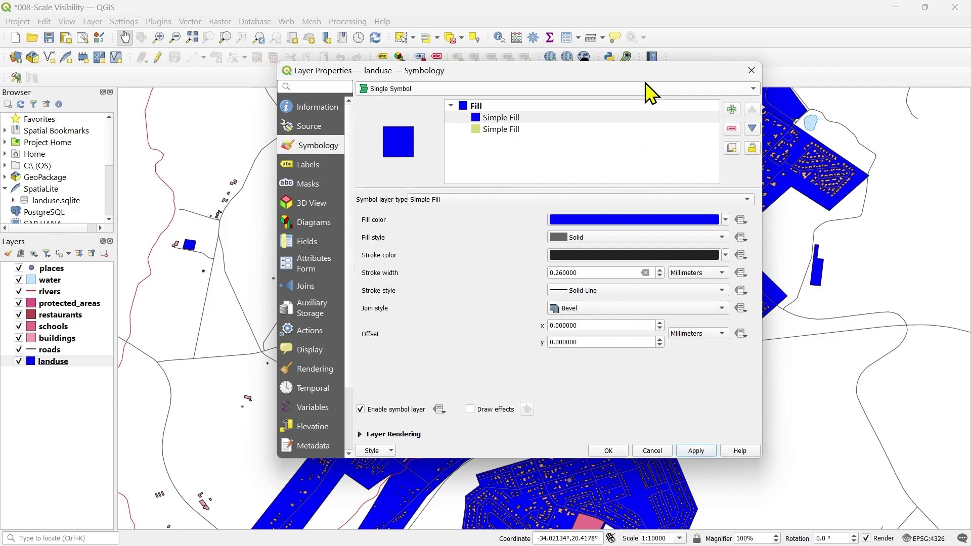
left_click_drag(646, 77, 599, 92)
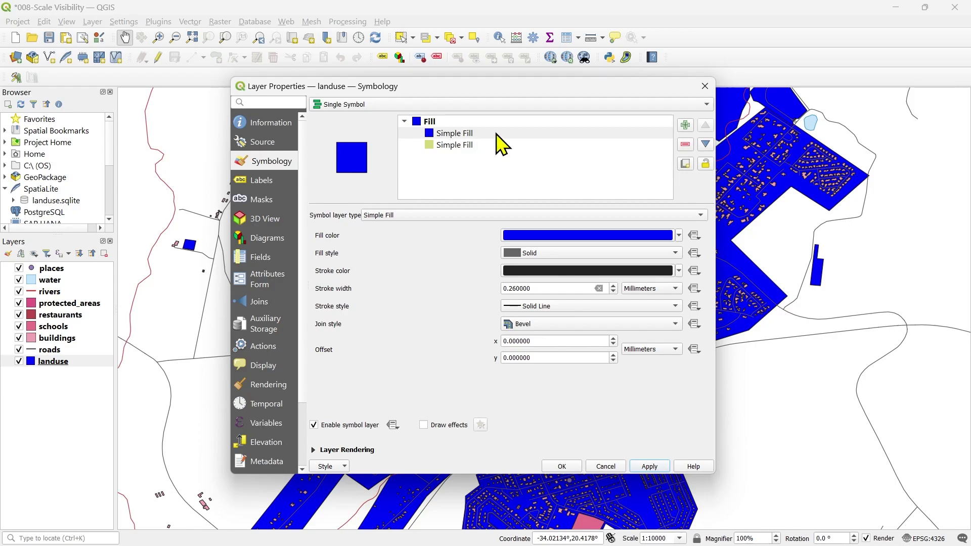
Give the blue top fill a No Pen stroke and Dense 5 fill style, then apply
left_click(464, 135)
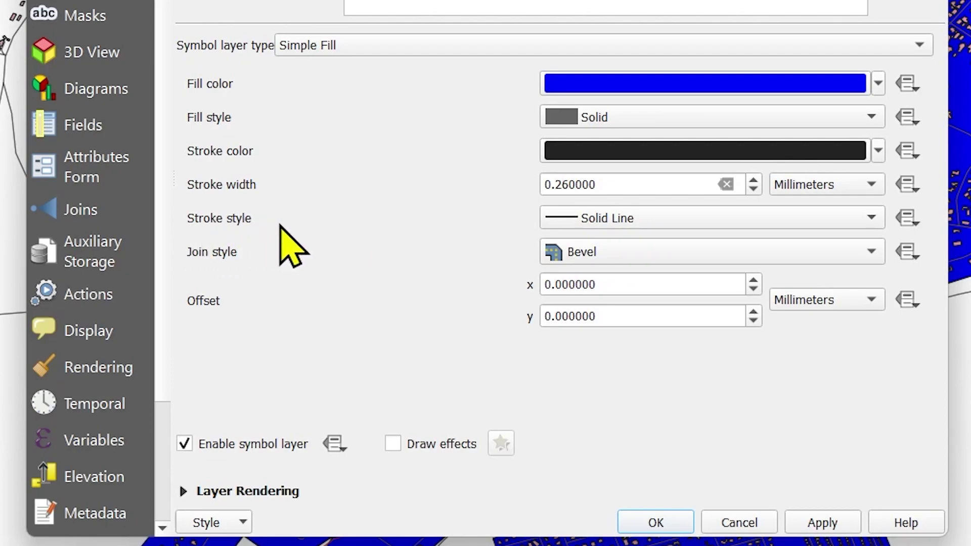
left_click(632, 218)
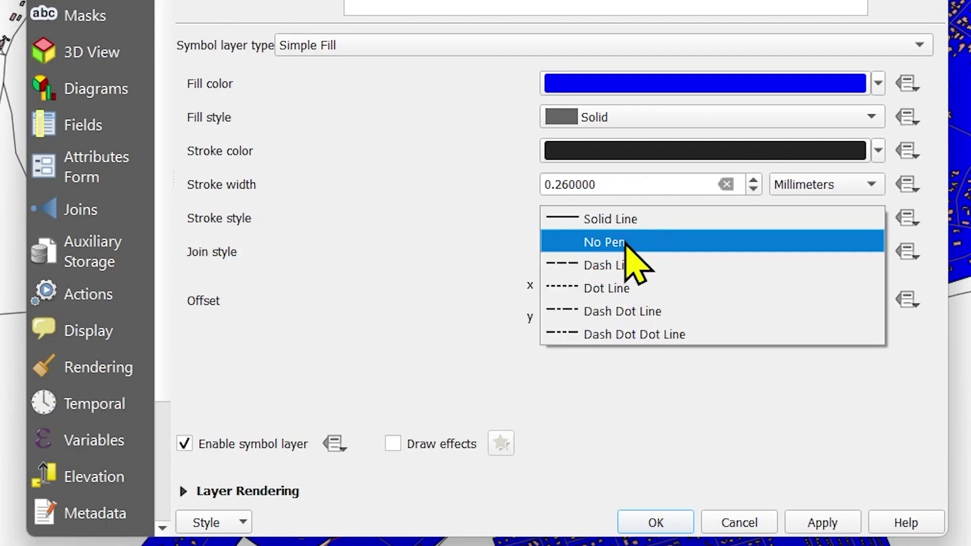
left_click(627, 246)
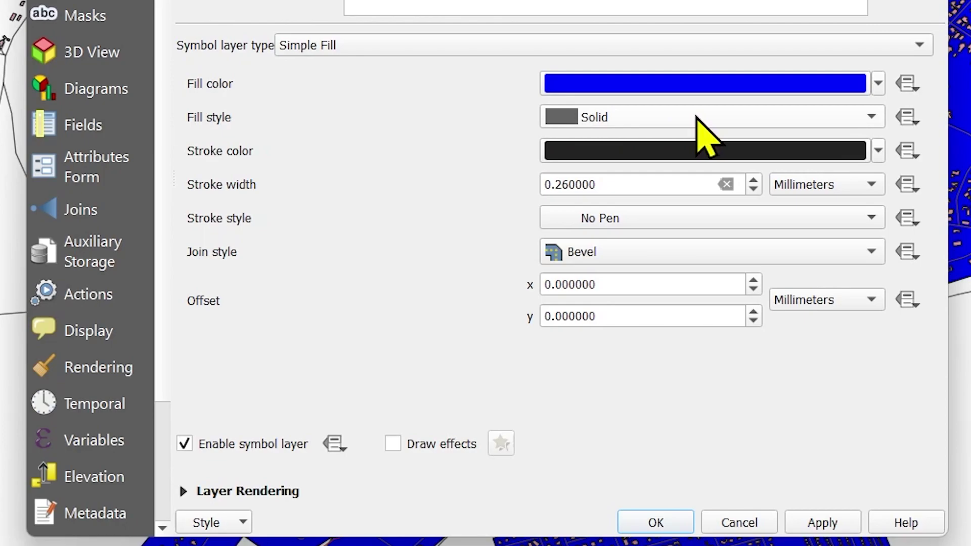
left_click(676, 117)
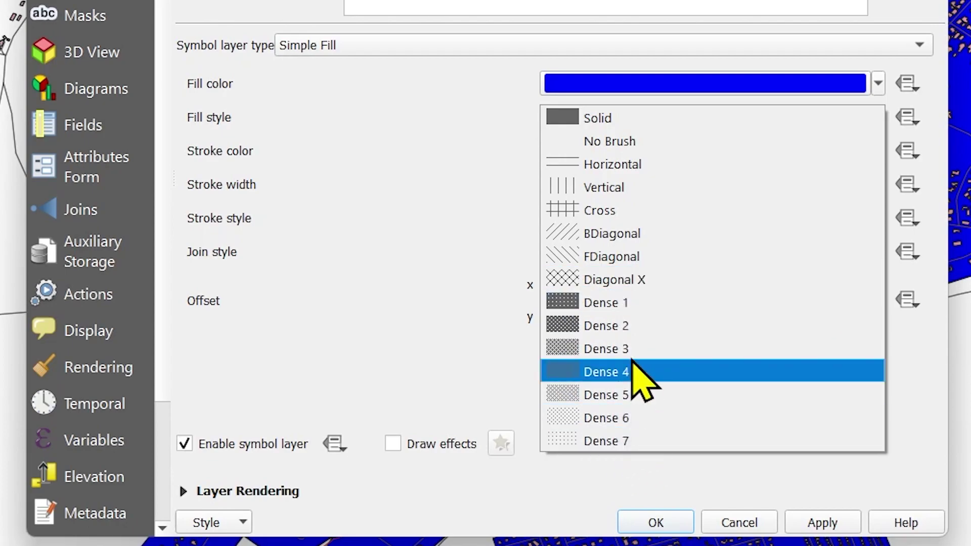
left_click(628, 396)
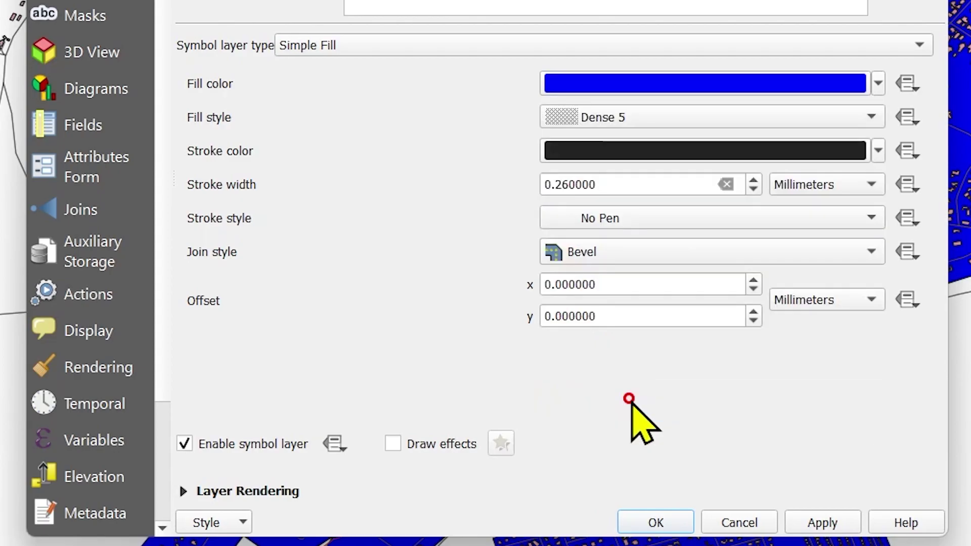
left_click(811, 520)
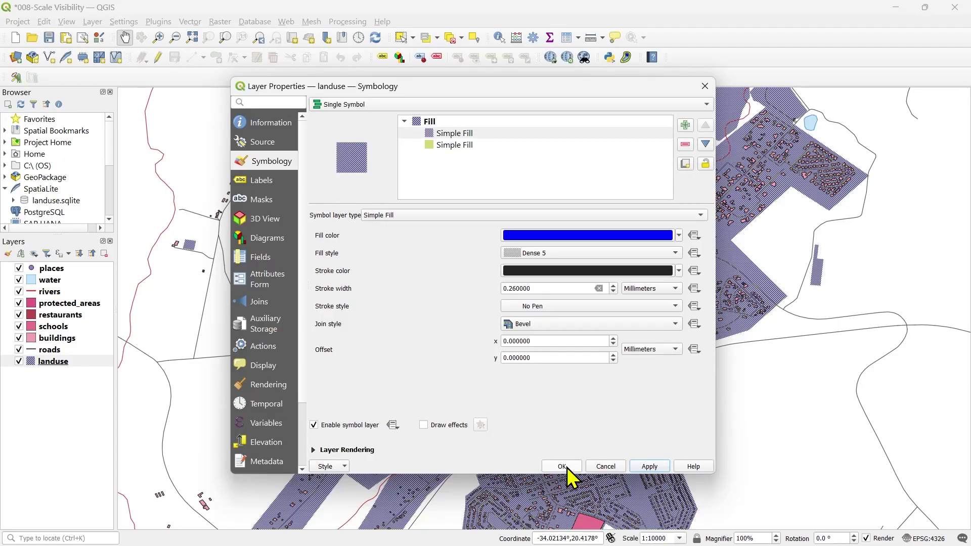
Close the landuse properties with OK and zoom in and out on the Dense 5 pattern
left_click(563, 466)
scroll(485, 233, "up", 3)
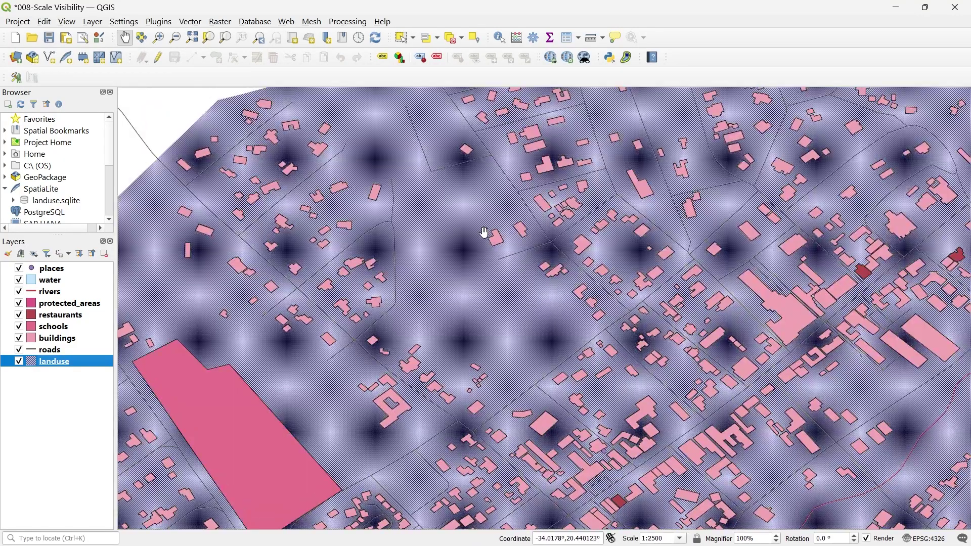
scroll(447, 224, "up", 1)
scroll(447, 224, "down", 2)
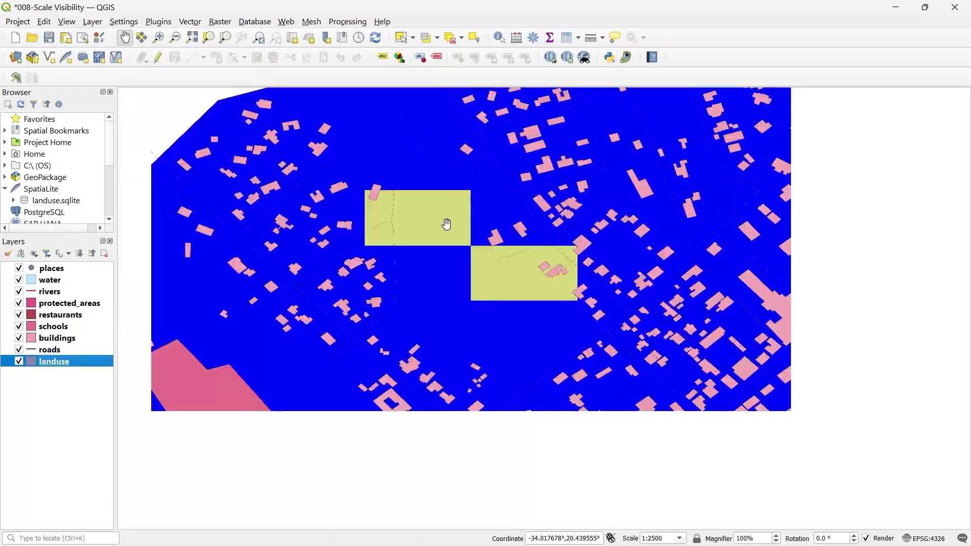
scroll(447, 224, "down", 2)
scroll(452, 244, "up", 1)
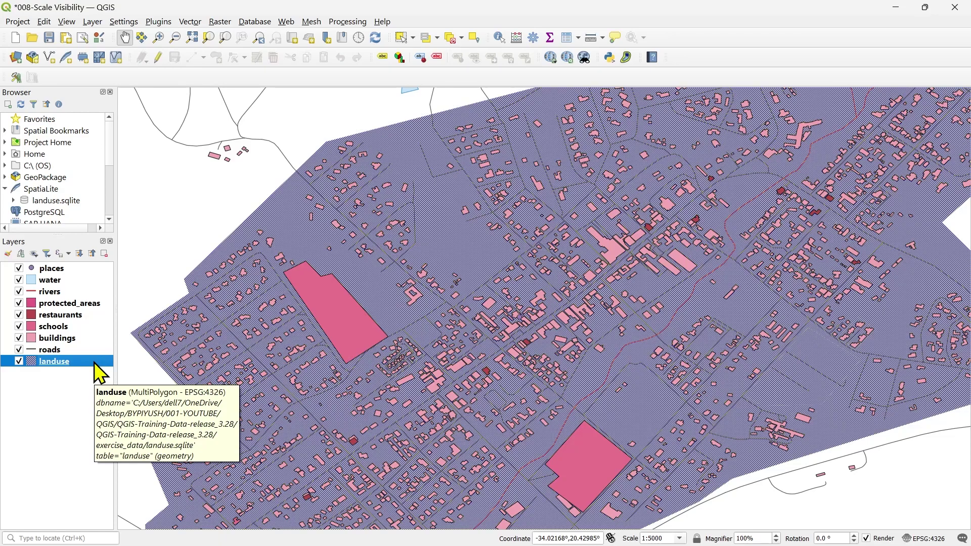
Switch the landuse top Simple Fill to Diagonal X, apply, and close with OK
left_click(93, 361)
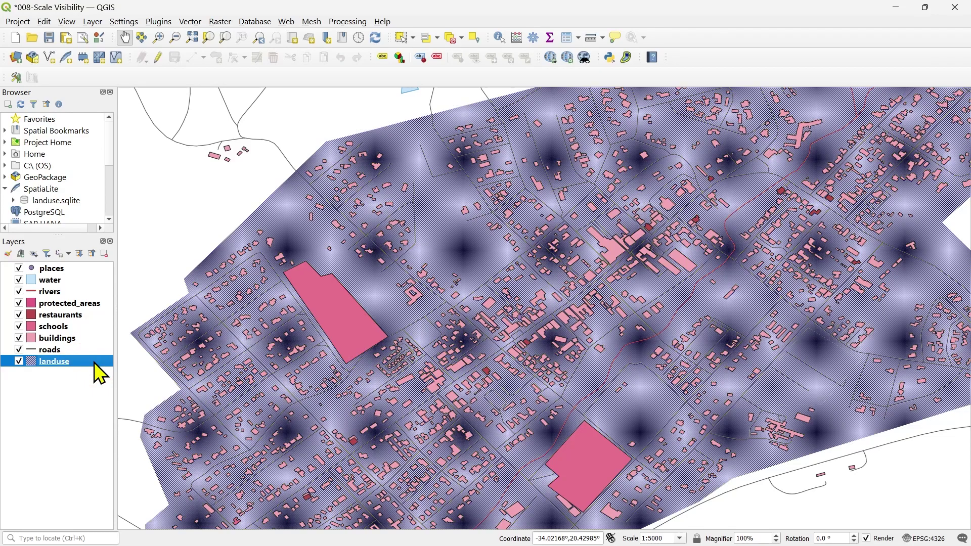
double_click(94, 362)
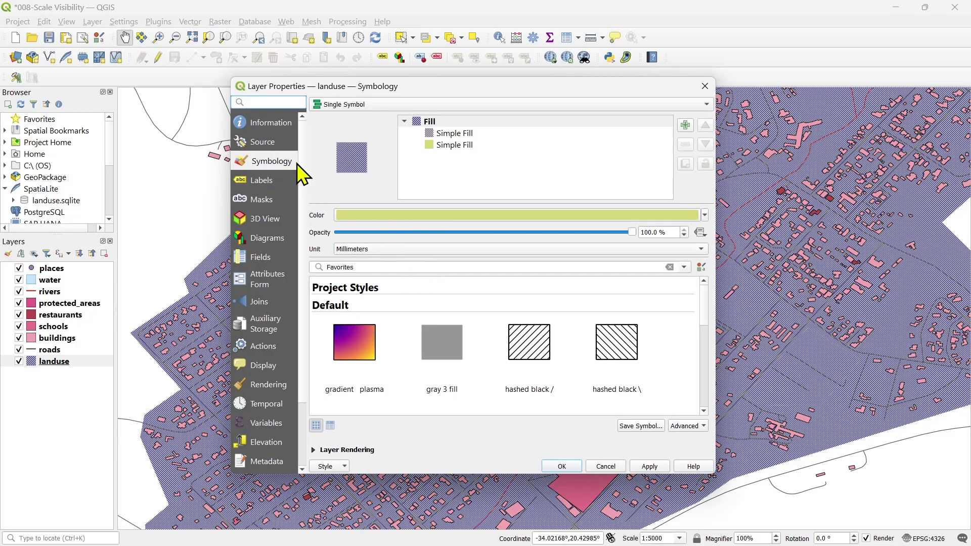
left_click(462, 134)
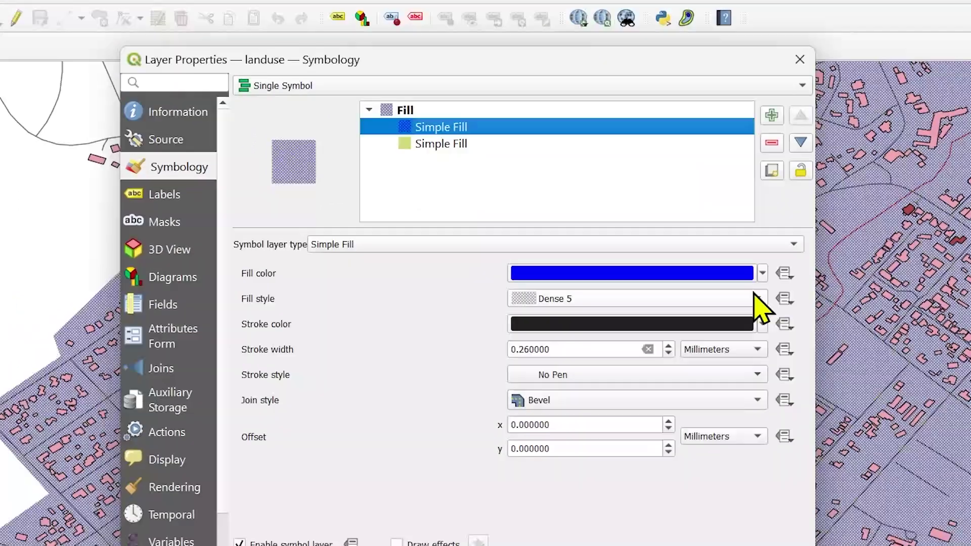
left_click(677, 253)
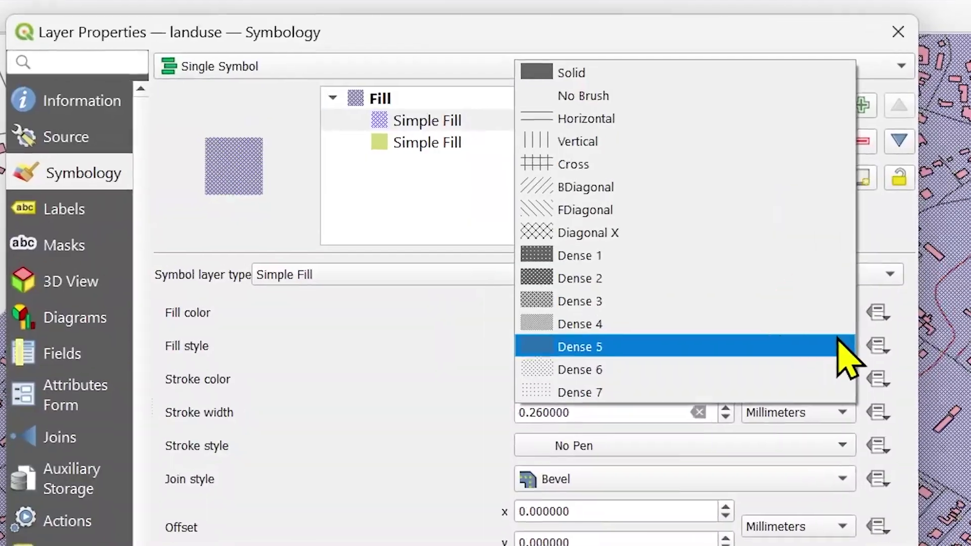
left_click(631, 238)
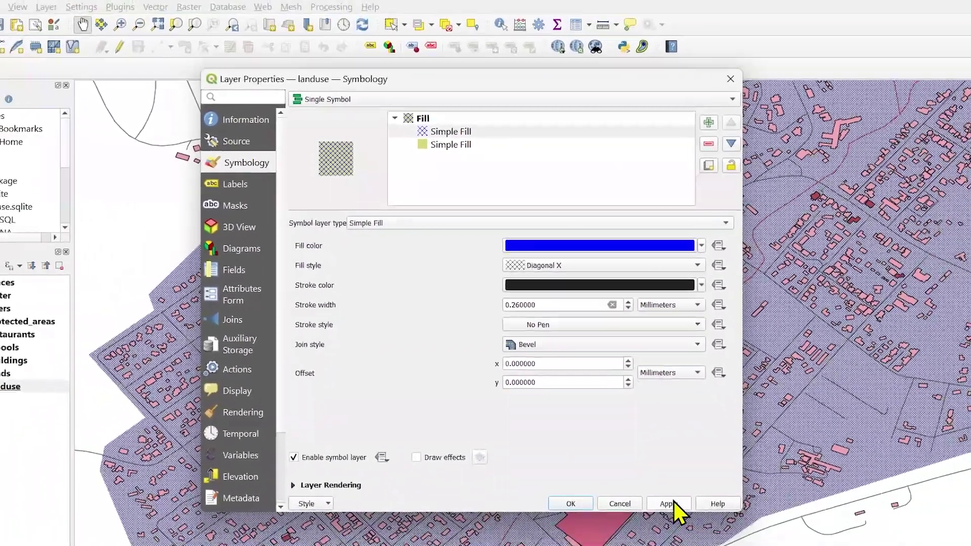
left_click(636, 465)
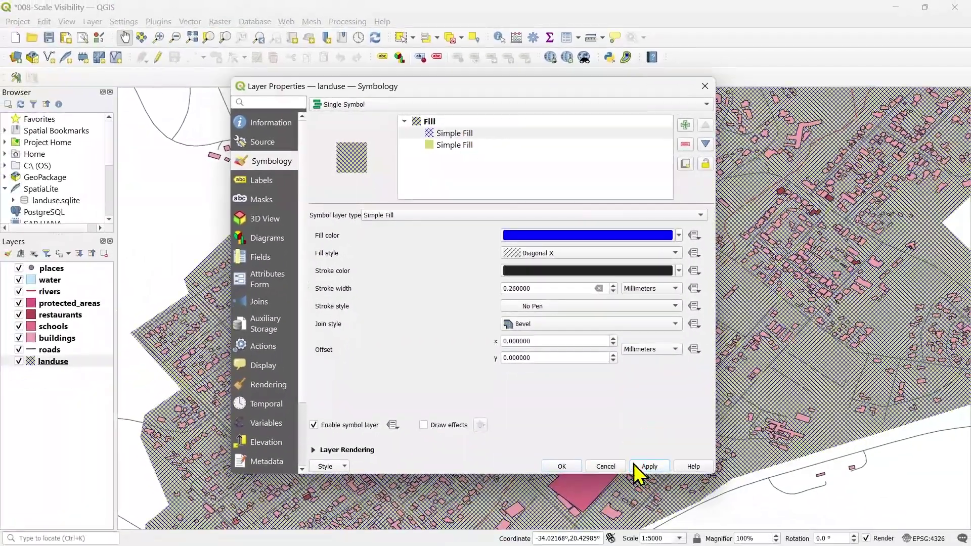
left_click(559, 465)
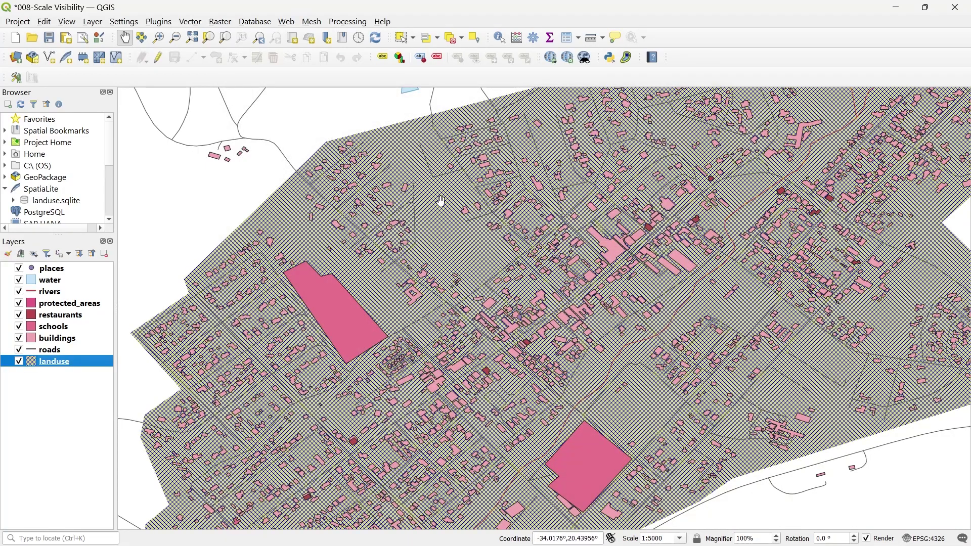
scroll(441, 201, "up", 2)
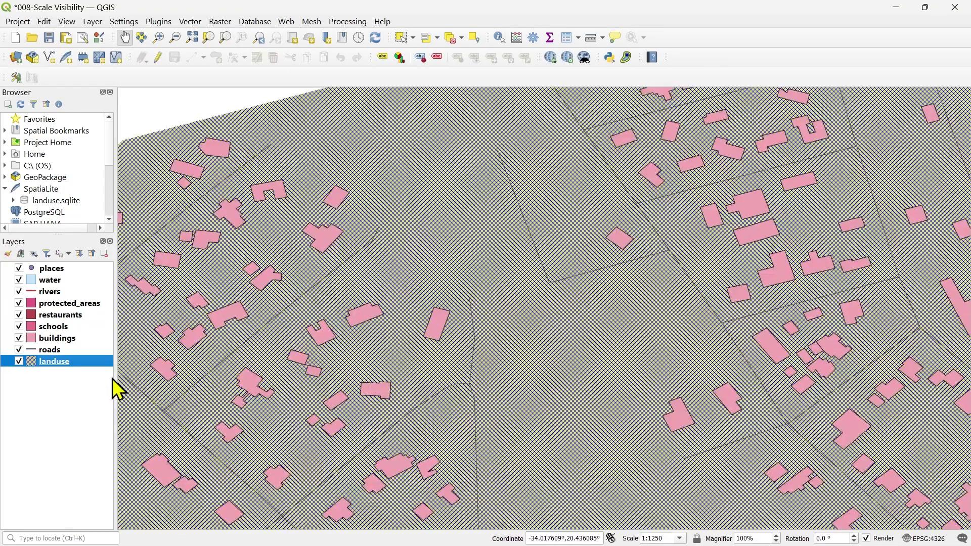
Reopen landuse symbology and inspect the green base and blue Diagonal X fill layers
double_click(92, 368)
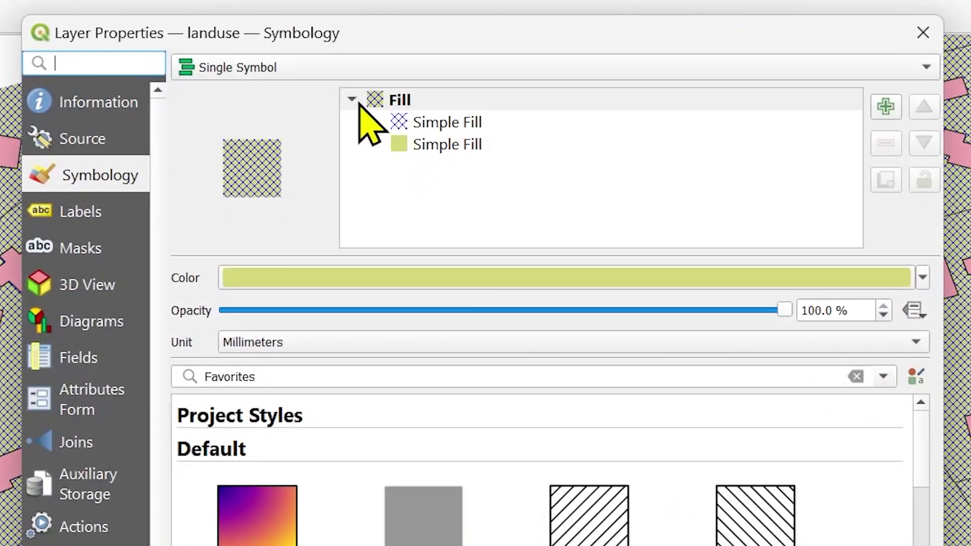
left_click(360, 104)
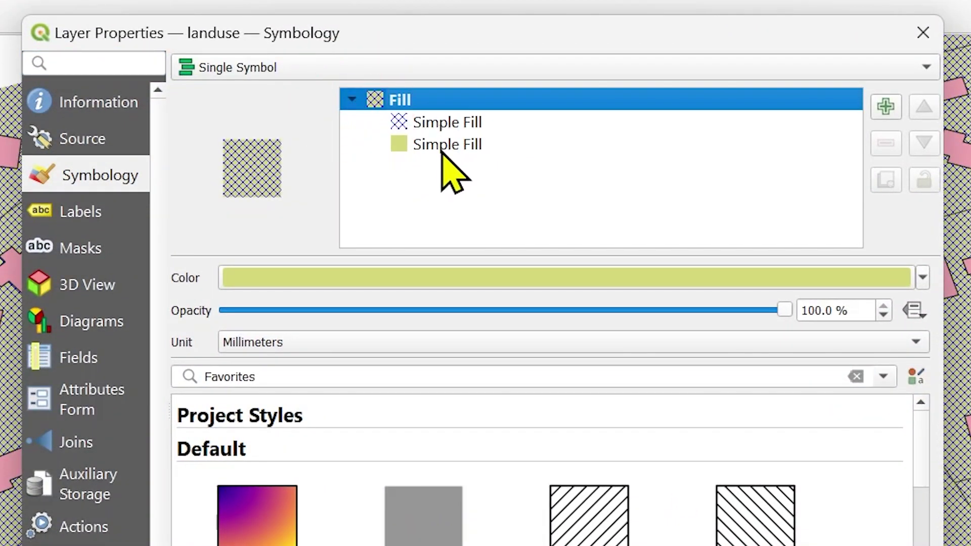
left_click(443, 148)
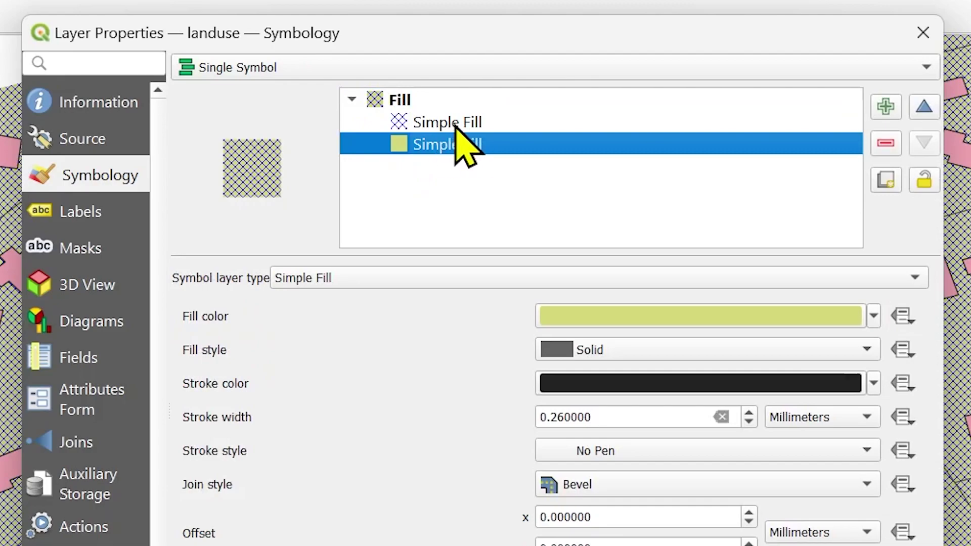
left_click(447, 126)
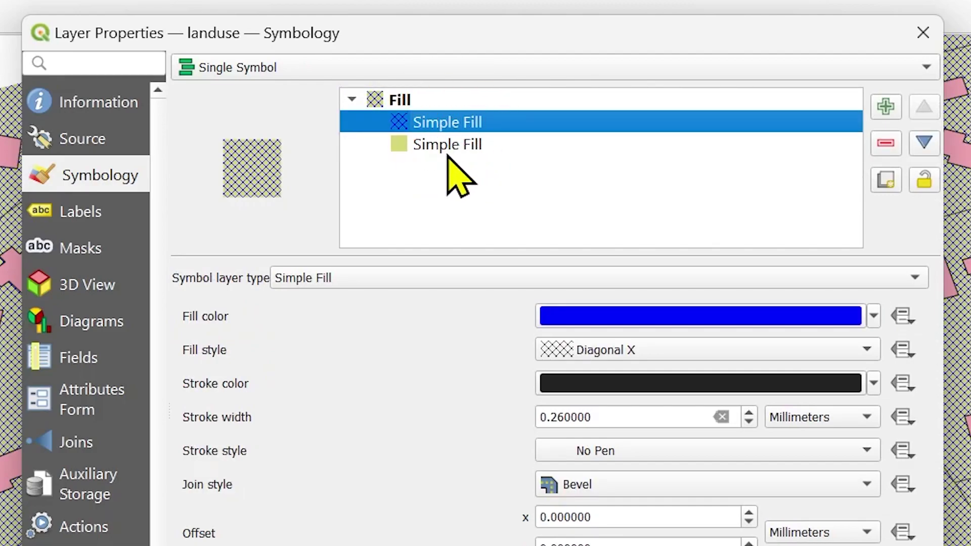
left_click(448, 149)
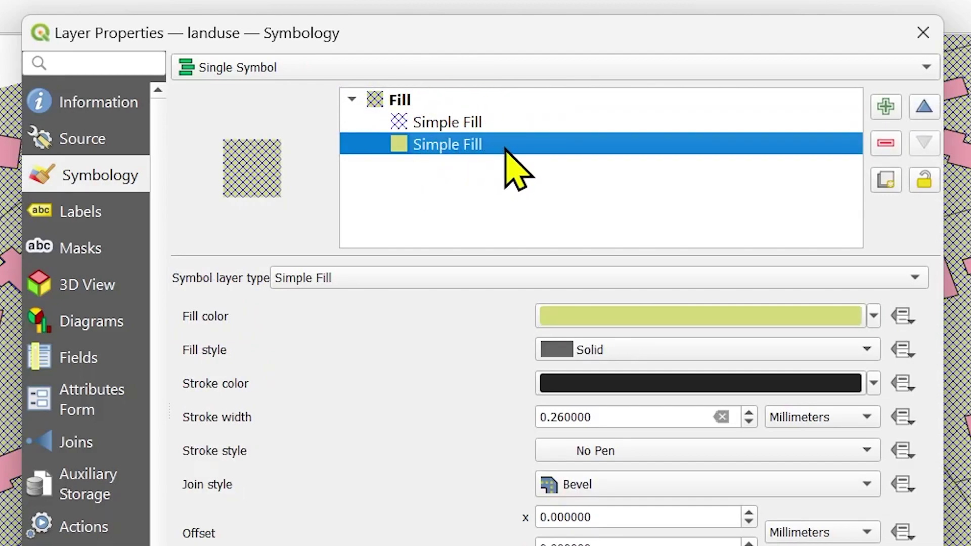
left_click(505, 123)
Move the yellow solid fill above the hatch, apply, and select the Diagonal X layer
left_click(449, 146)
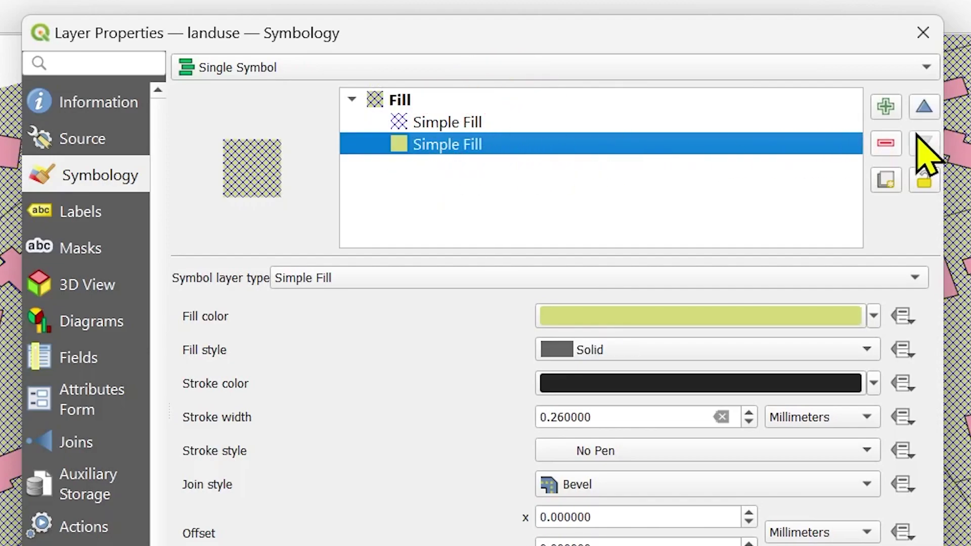
left_click(923, 106)
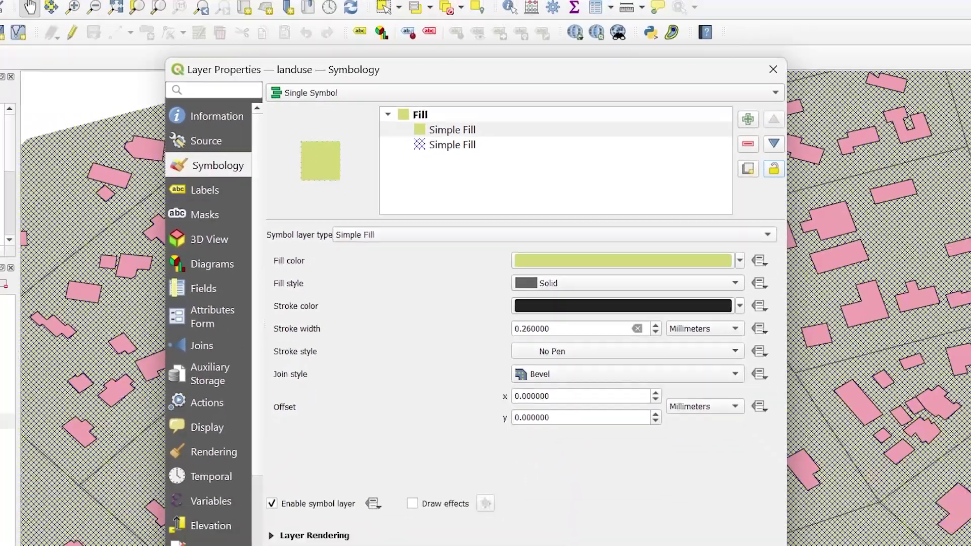
left_click(650, 466)
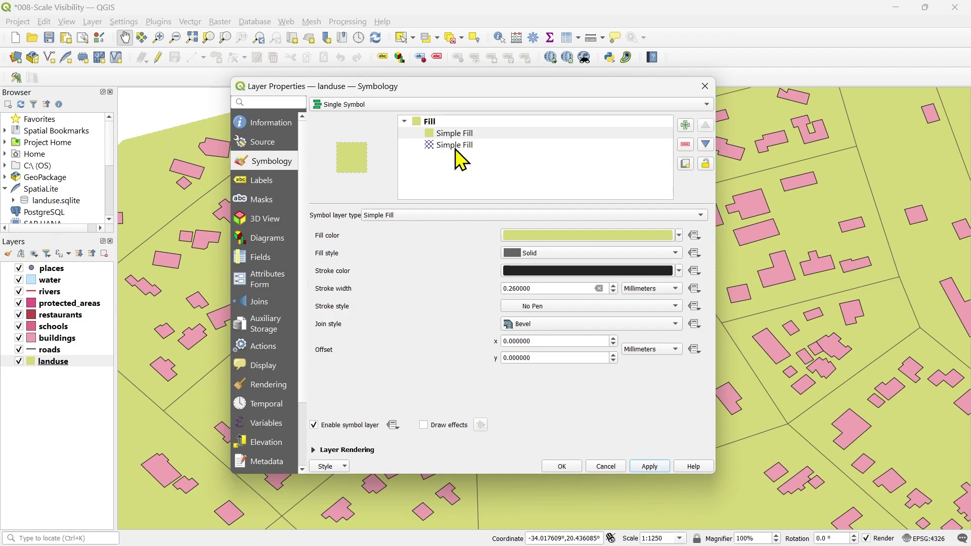
left_click(478, 145)
Move the hatch back on top, change it to the Cross pattern, apply, and close
left_click(705, 127)
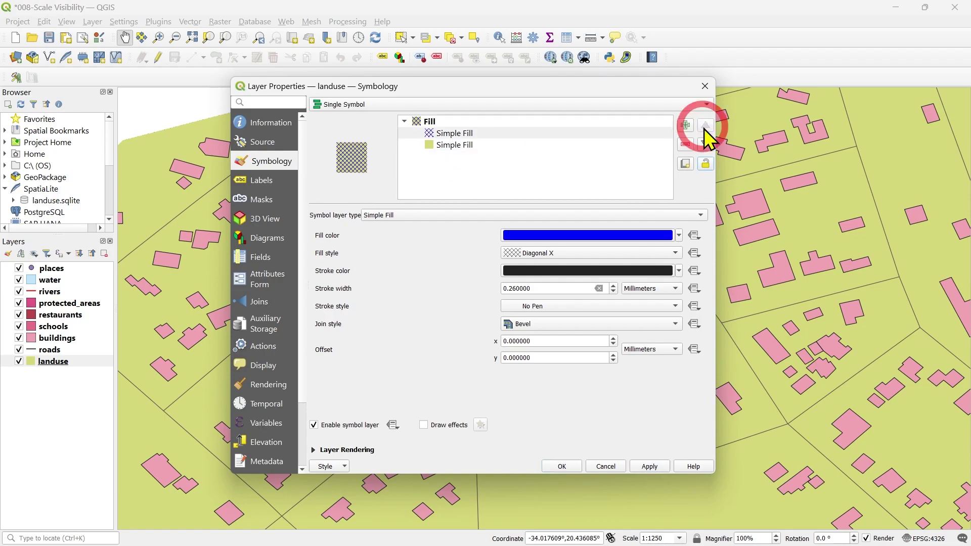
left_click(646, 465)
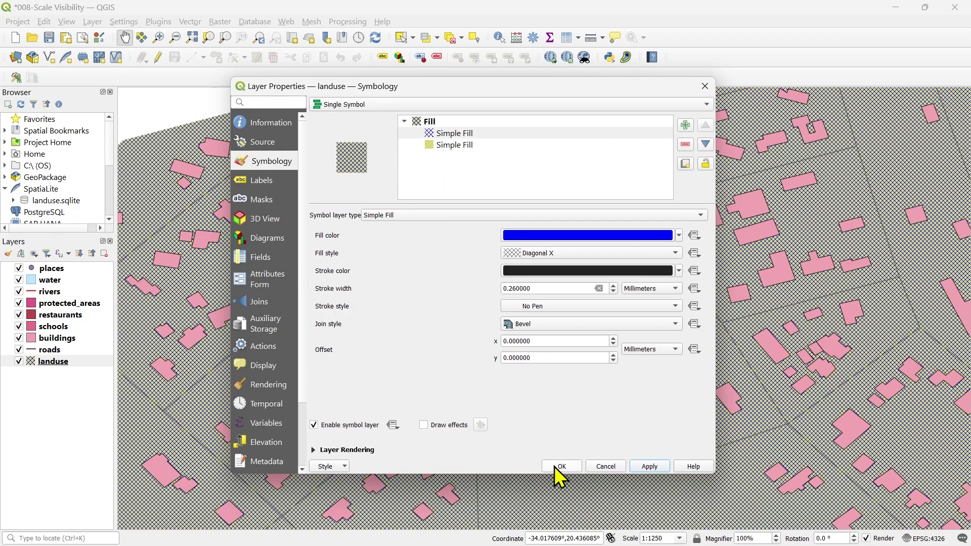
left_click(564, 253)
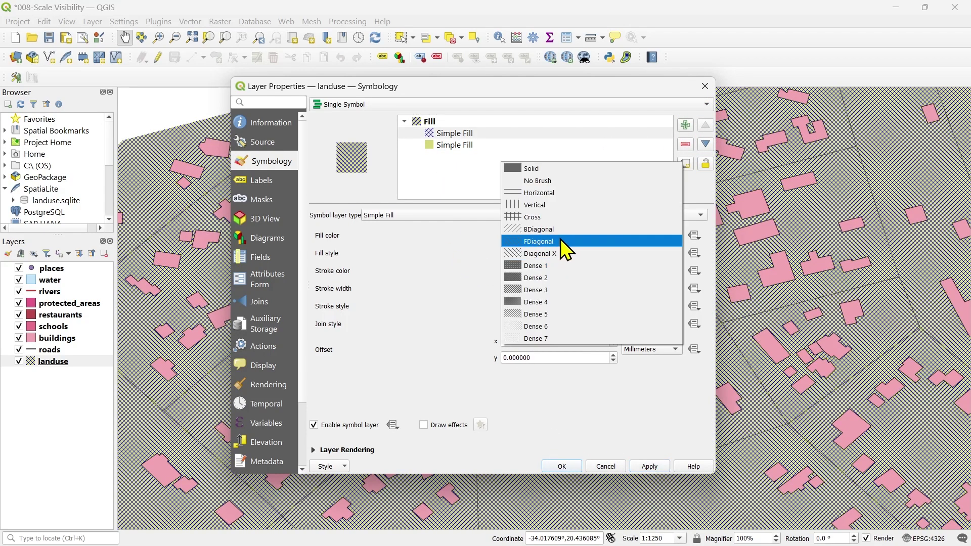
left_click(554, 218)
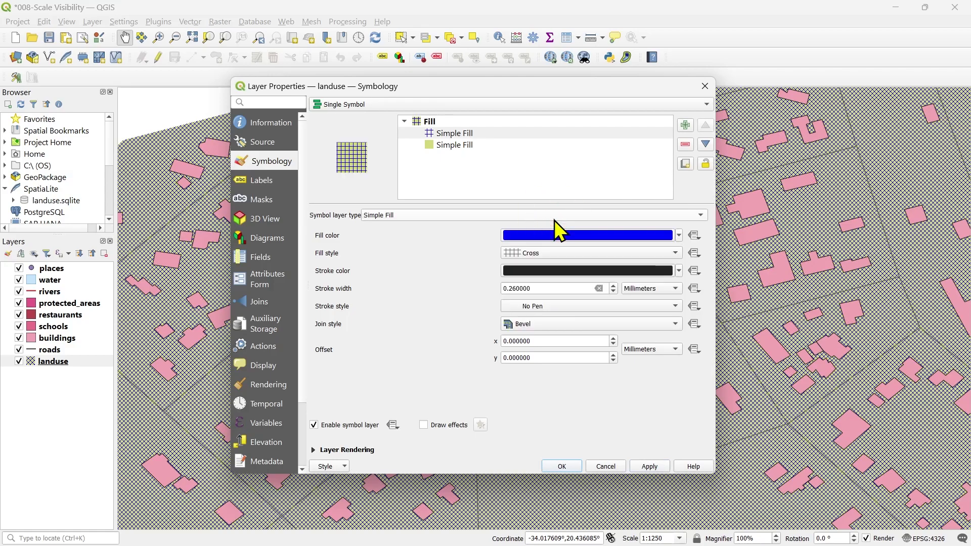
left_click(643, 466)
left_click(554, 466)
Zoom out, reopen landuse symbology, and reapply the Cross hatch symbol
scroll(523, 278, "down", 1)
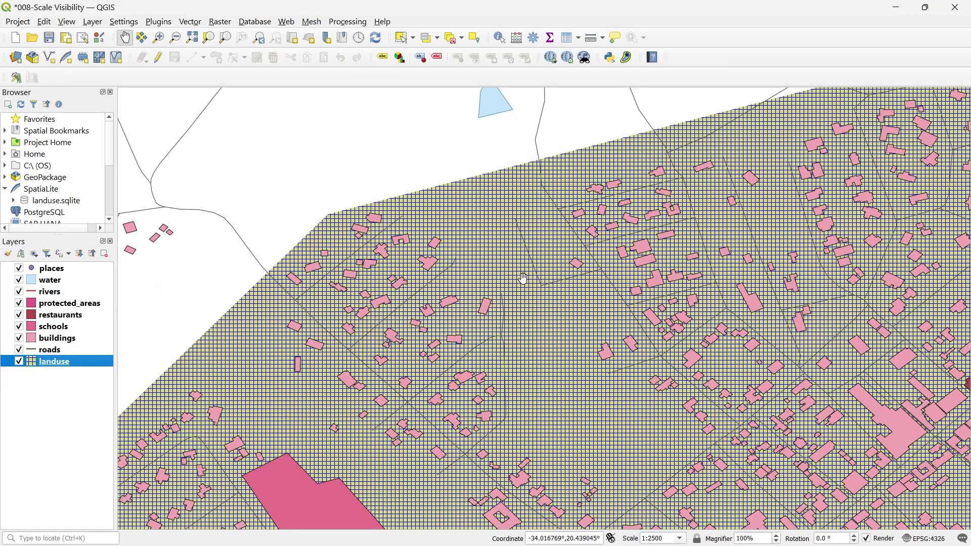
scroll(429, 187, "down", 3)
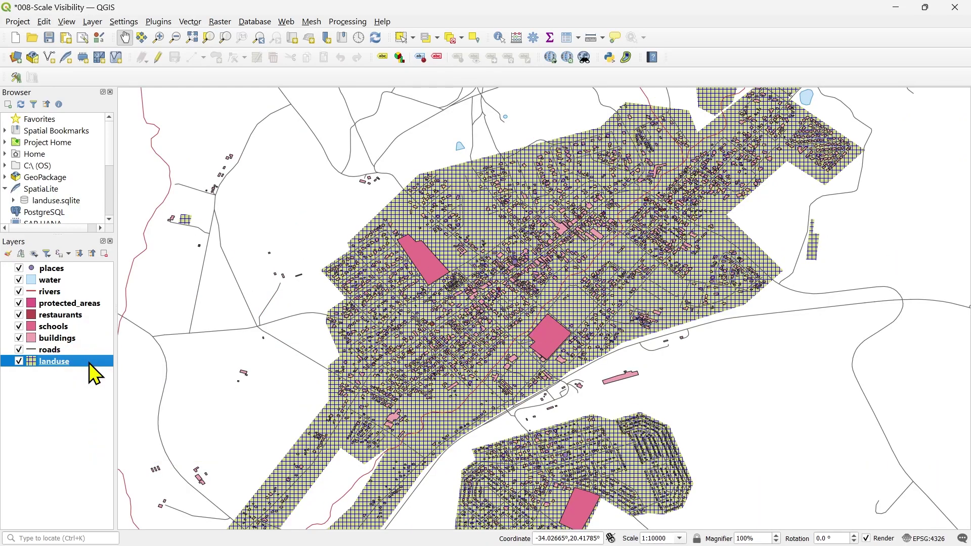
double_click(90, 362)
left_click(455, 135)
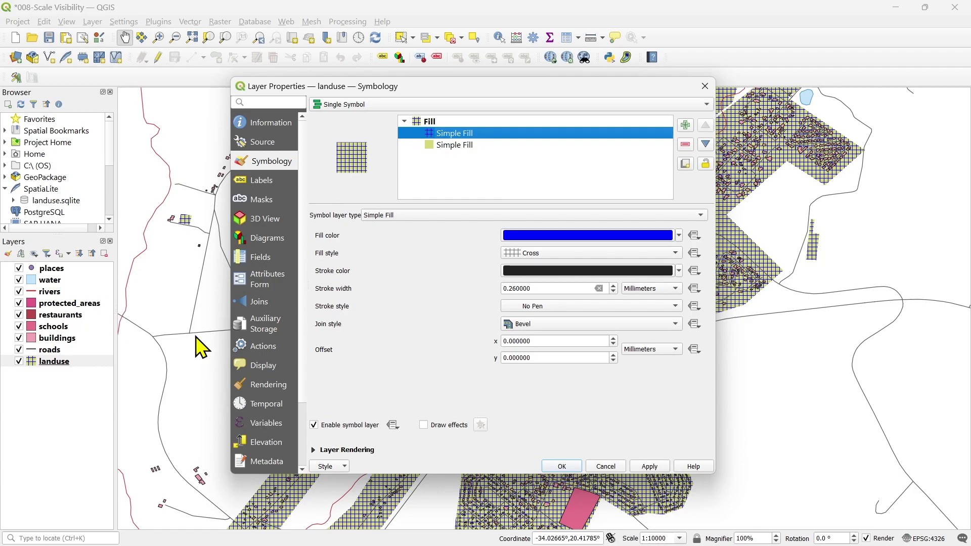
left_click(645, 465)
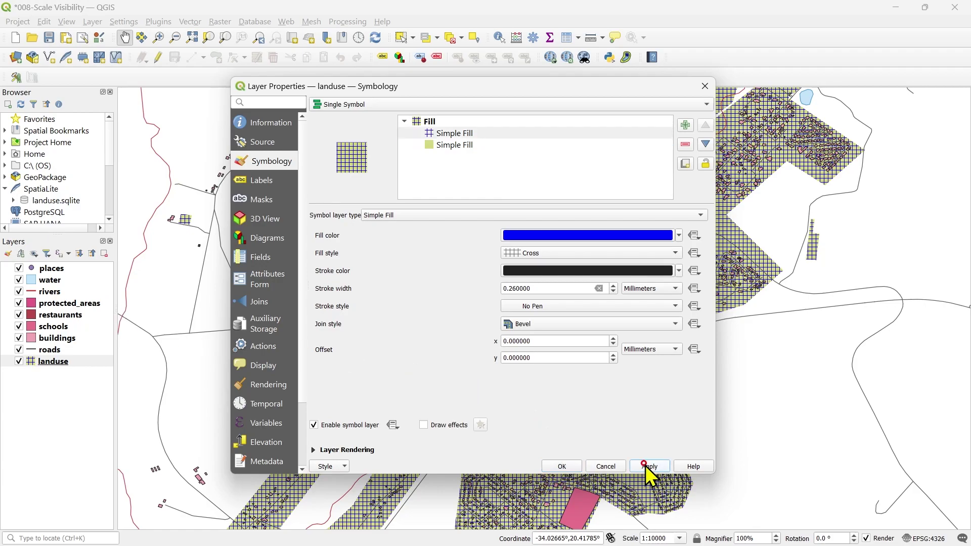
Close landuse symbology and select the rivers, restaurants and landuse layers
left_click(561, 468)
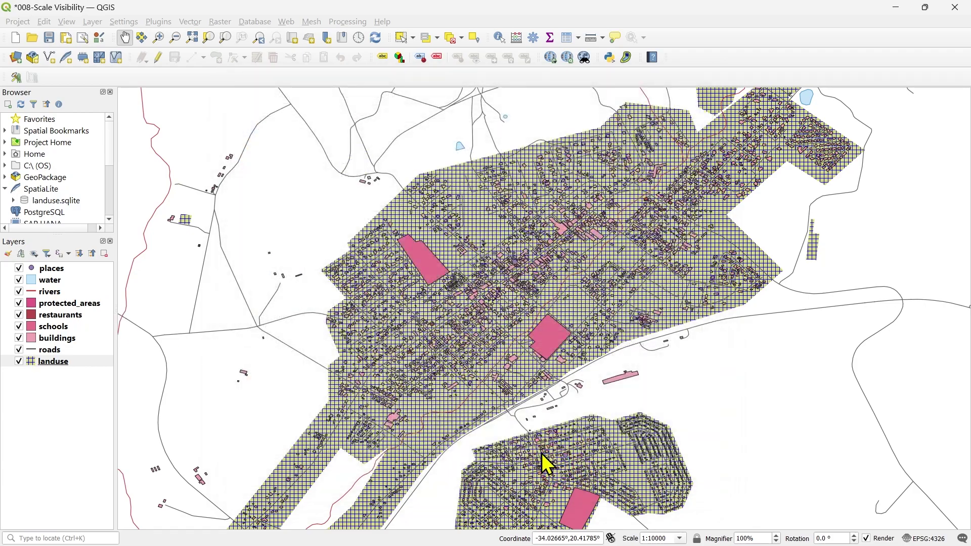
left_click(56, 296)
left_click(58, 317)
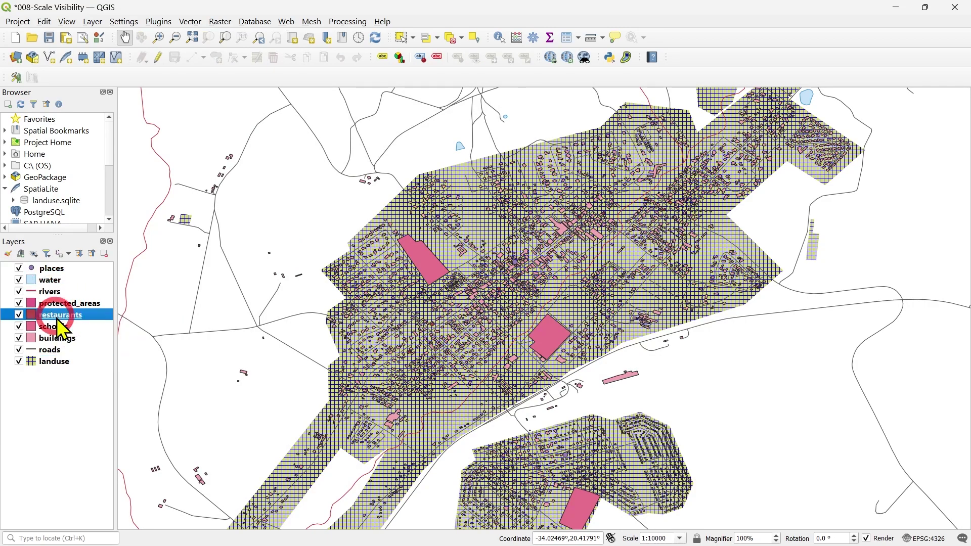
left_click(77, 362)
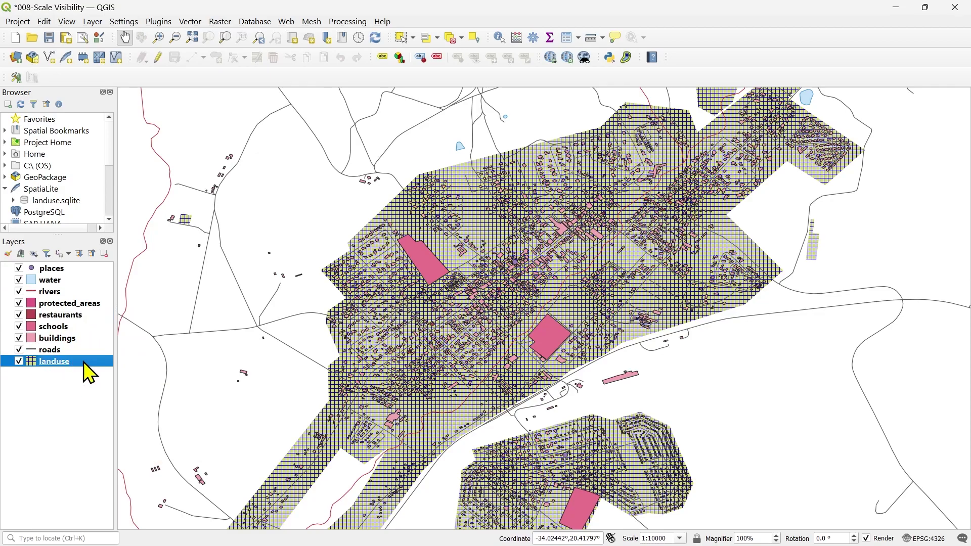
Remove the cross-hatch fill layer from the landuse symbol
double_click(85, 363)
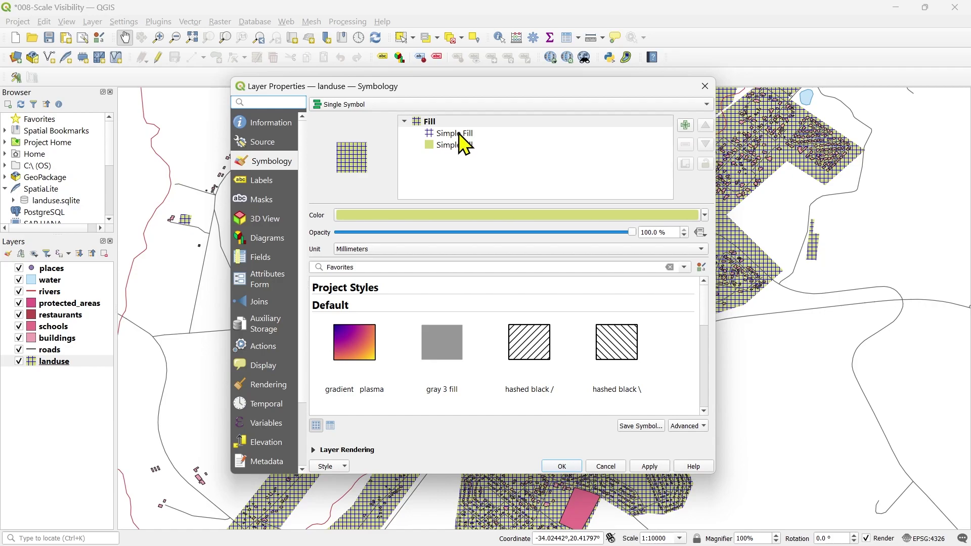
left_click(460, 134)
left_click(686, 145)
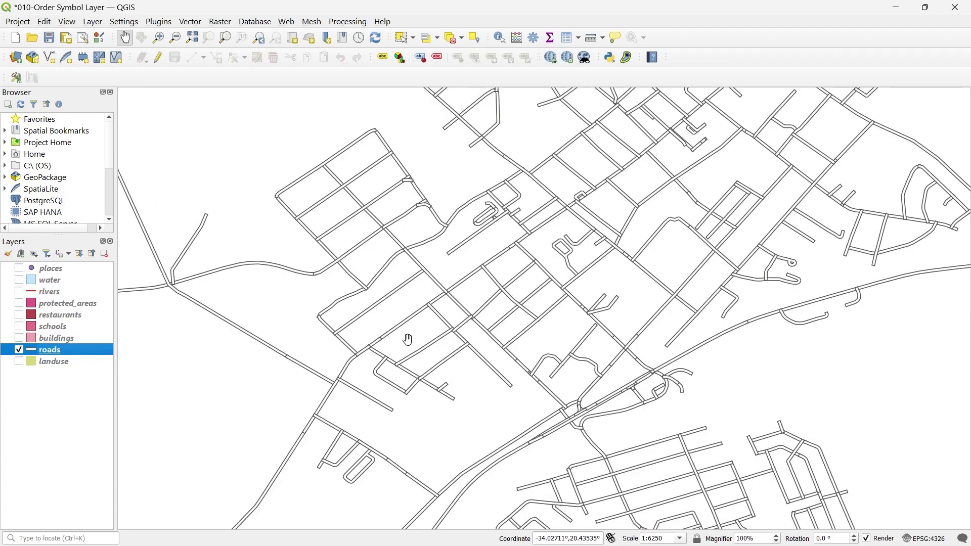
Zoom and pan around the roads map of the 010-Order Symbol Layer project
scroll(404, 305, "down", 1)
scroll(465, 250, "up", 1)
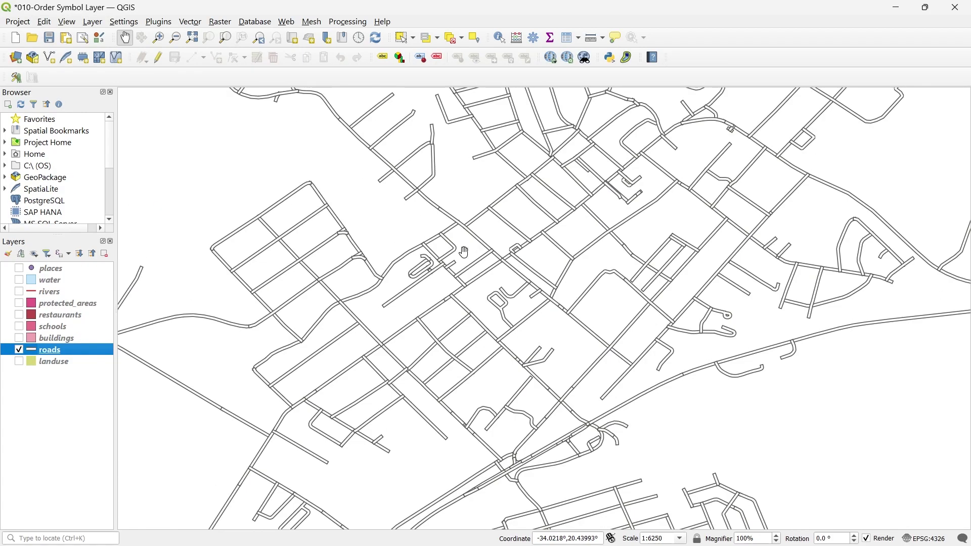
scroll(314, 215, "up", 1)
left_click_drag(376, 307, 457, 284)
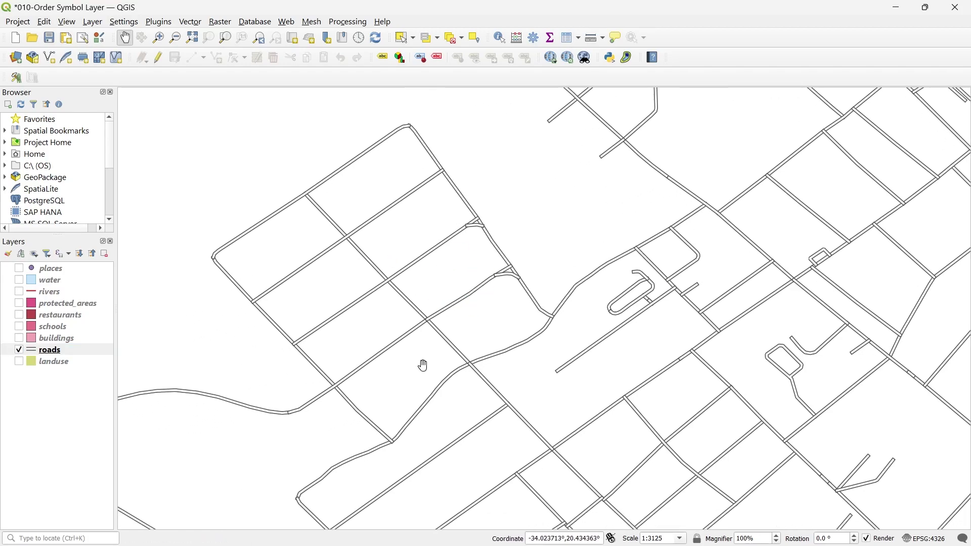
left_click_drag(430, 375, 359, 323)
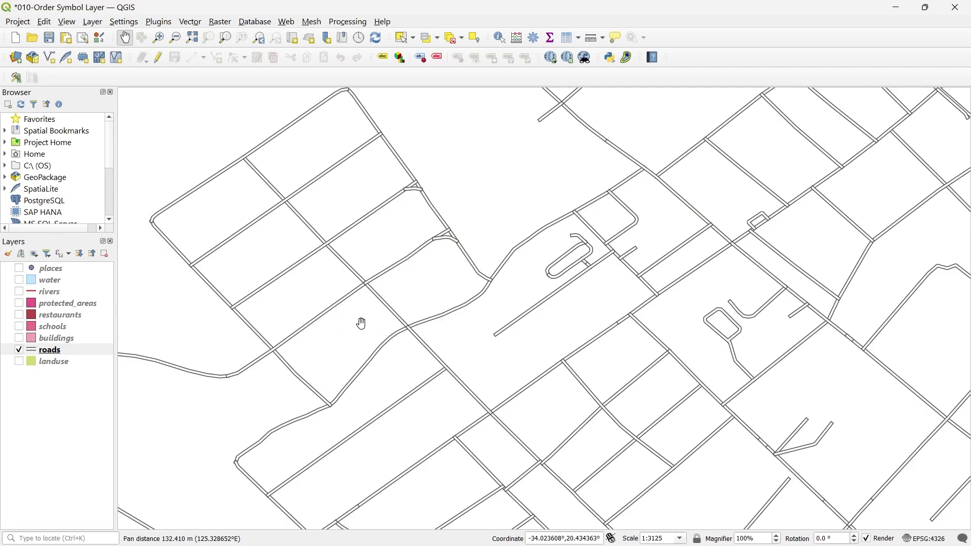
Inspect the upper 0.8 mm Simple Line of the road symbol, then cancel without changes
scroll(360, 323, "down", 1)
scroll(434, 239, "up", 1)
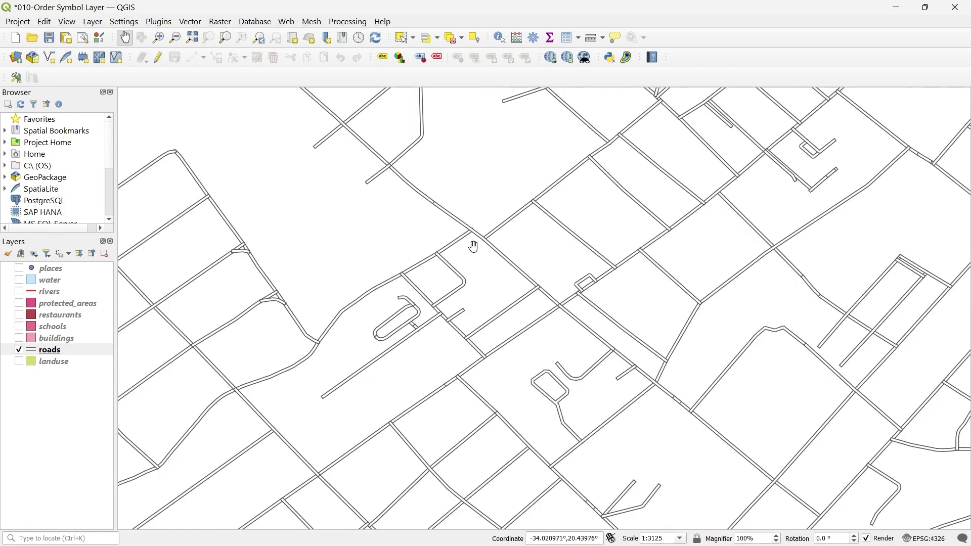
scroll(482, 241, "up", 2)
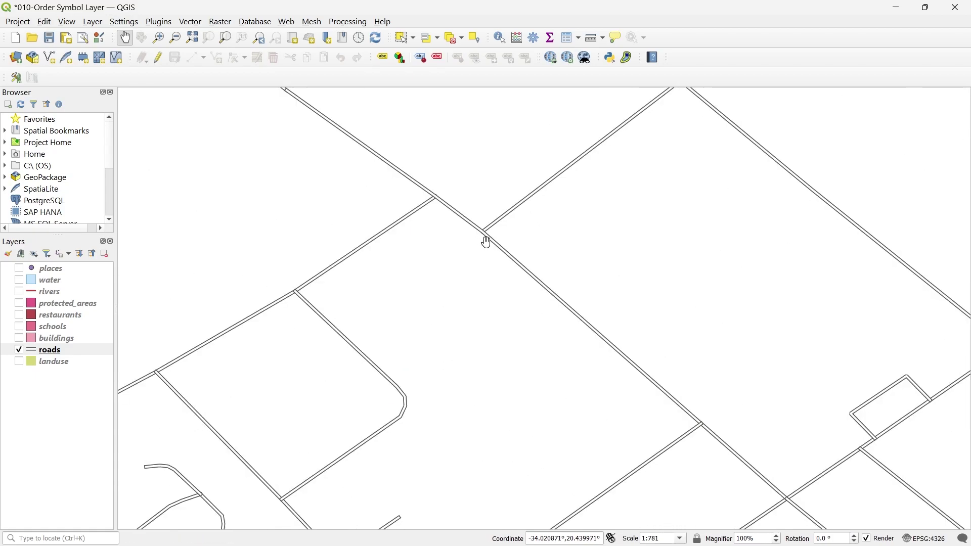
scroll(535, 288, "down", 1)
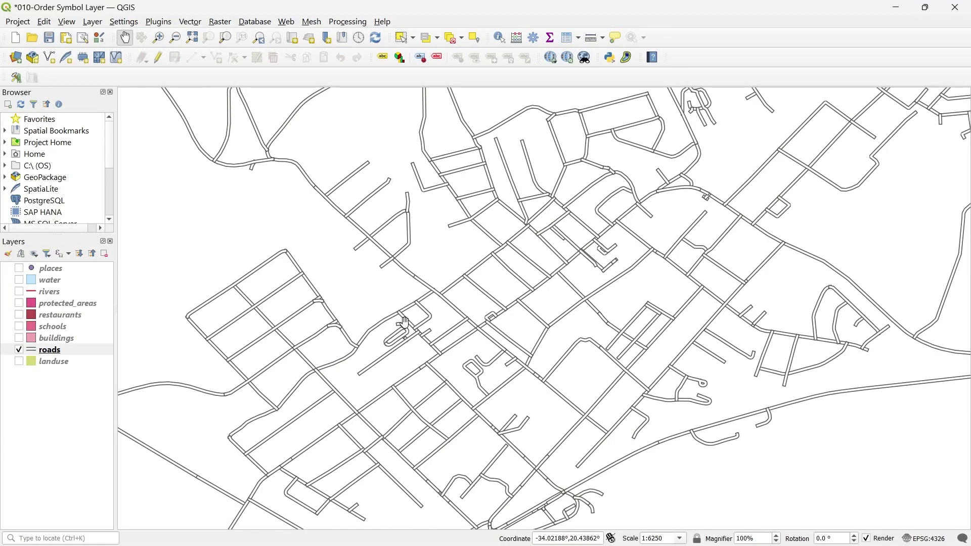
scroll(414, 323, "up", 1)
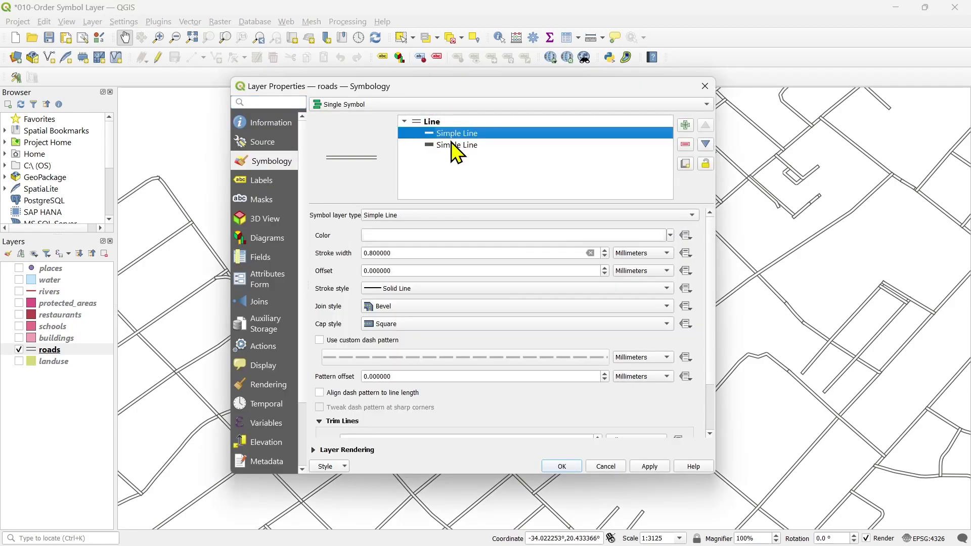
left_click(452, 144)
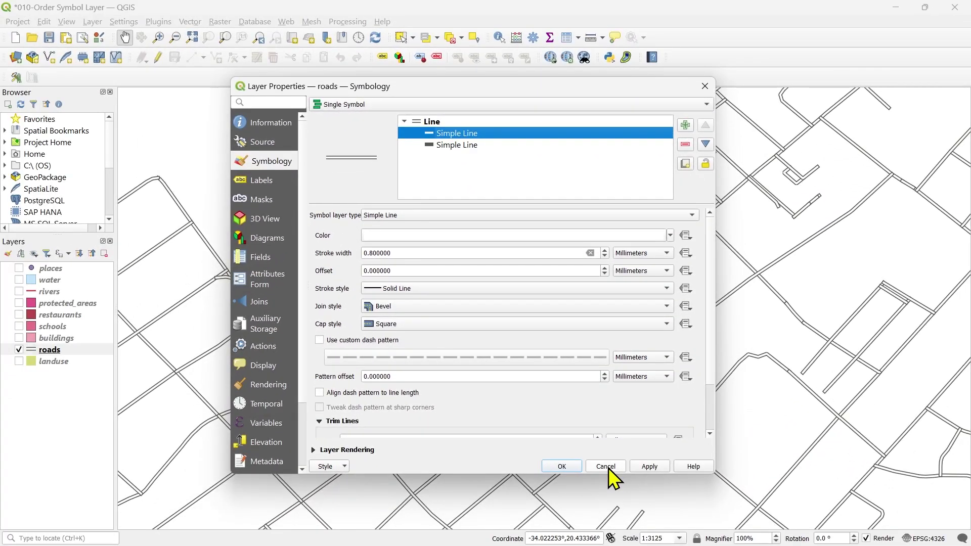
left_click(606, 466)
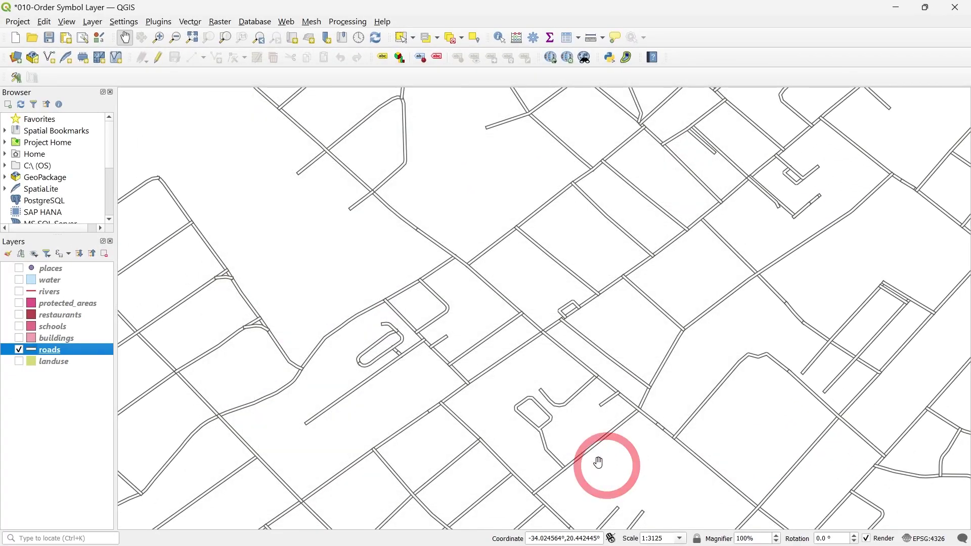